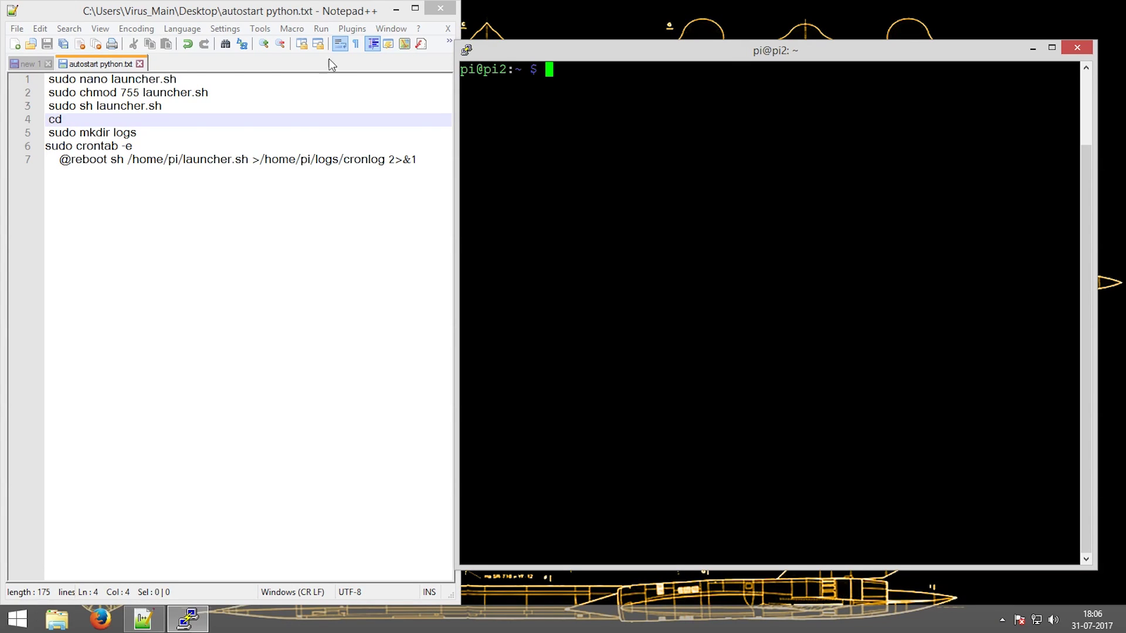
# Step: Open and exit launcher.sh in nano, then run ls to show char_lcd.py in the home folder
pyautogui.tripleClick(141, 78)
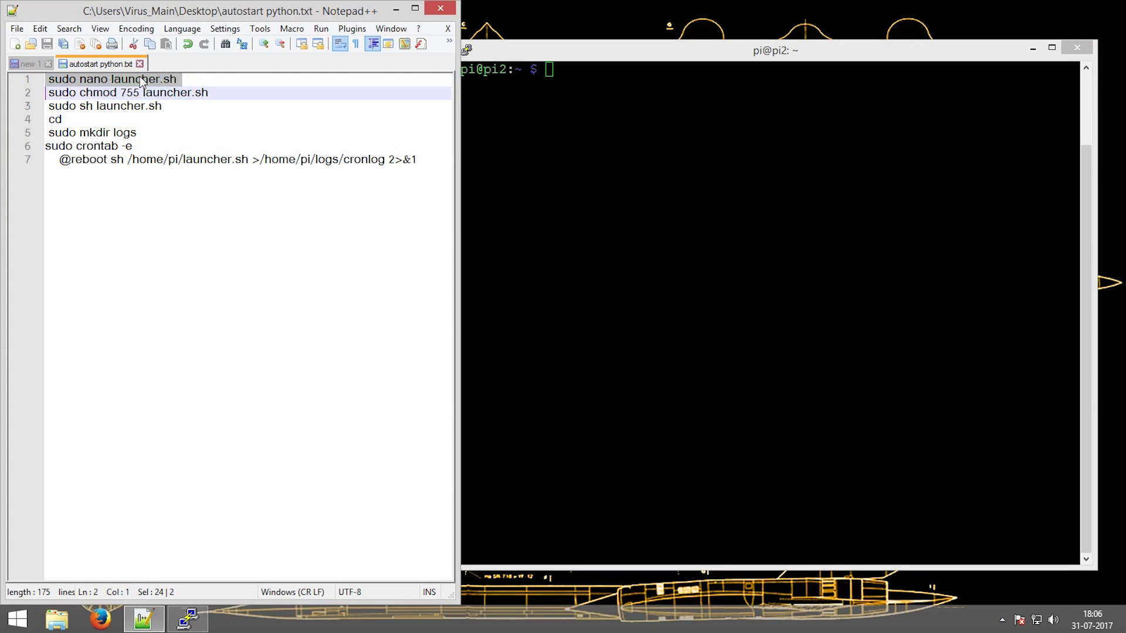
pyautogui.click(644, 80)
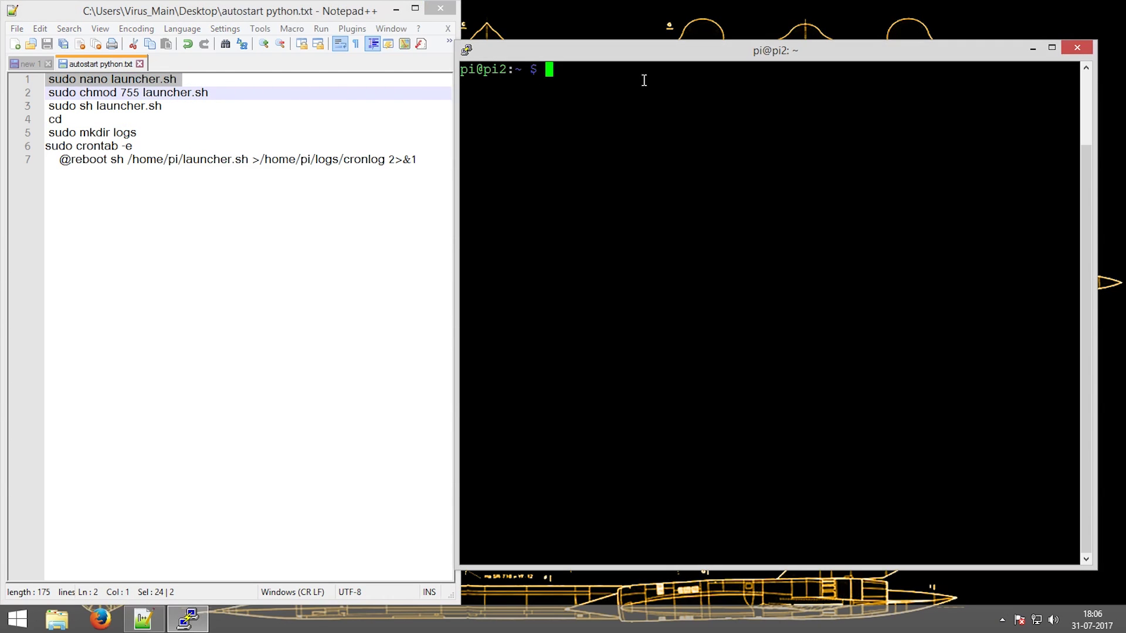
pyautogui.rightClick(645, 81)
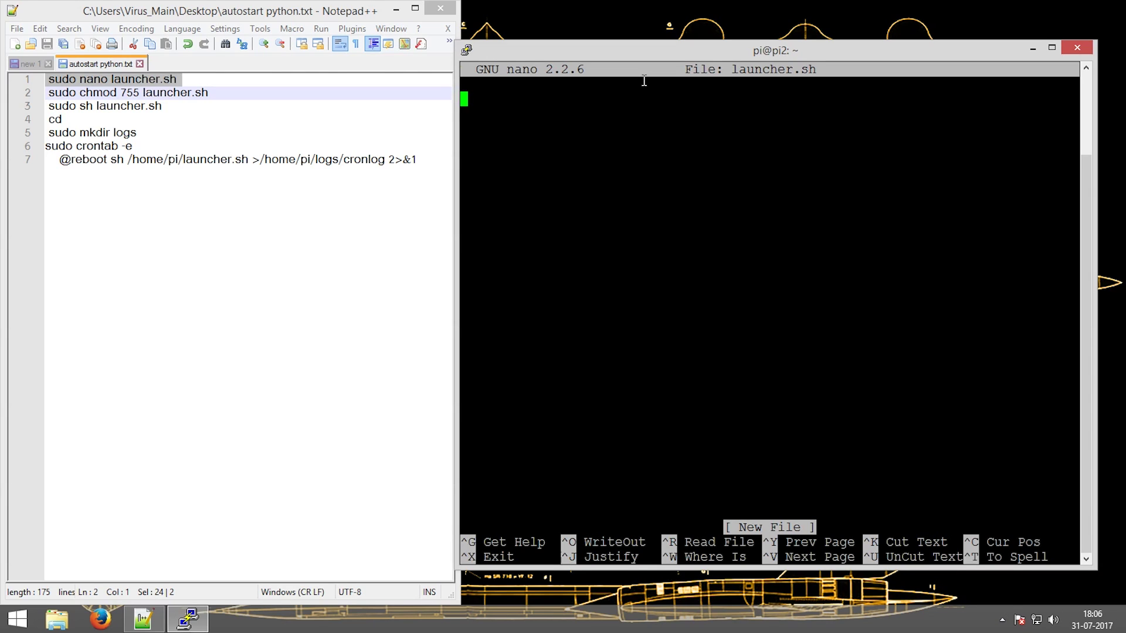
pyautogui.hotkey('ctrl', 'x')
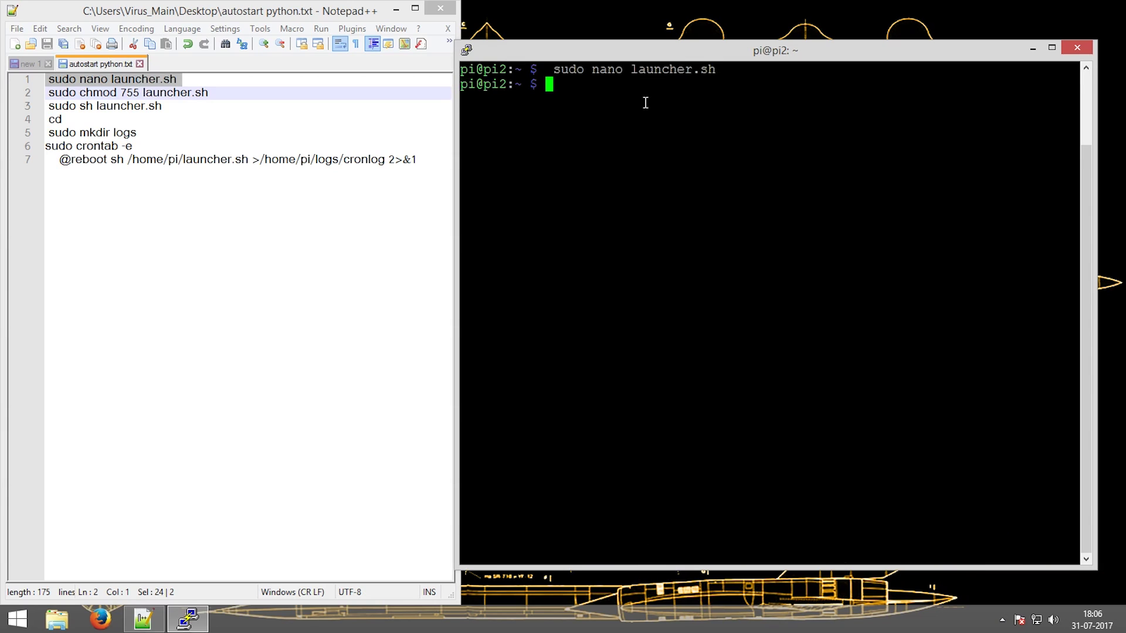
pyautogui.write('ls')
pyautogui.press('Return')
pyautogui.doubleClick(543, 114)
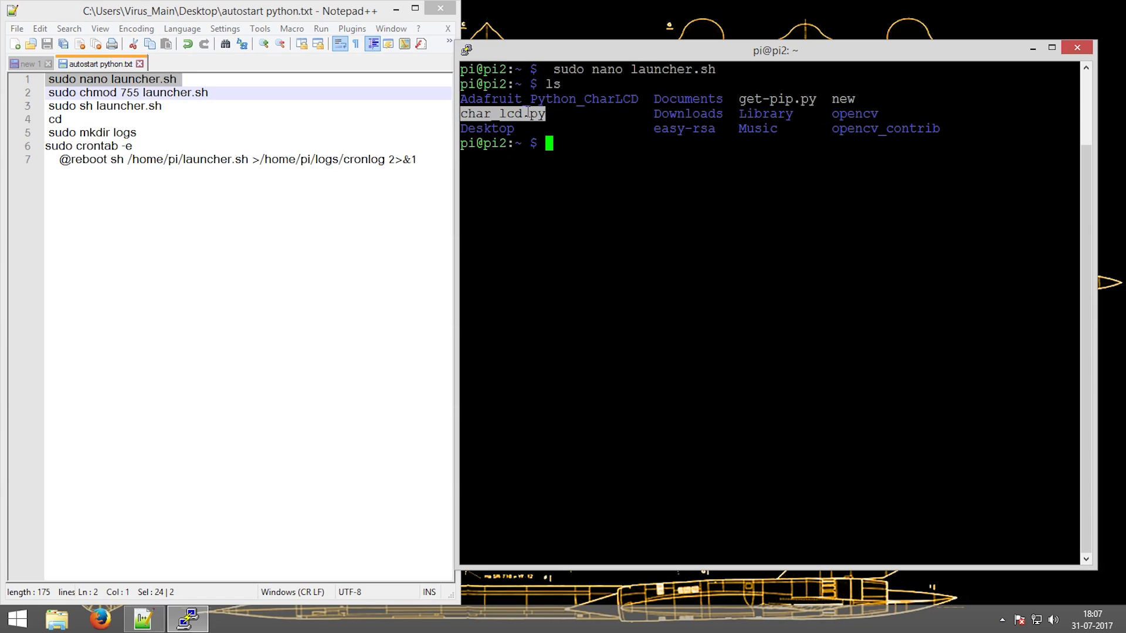
# Step: Run 'sudo nano launcher.sh' to start a new, empty launcher.sh in nano
pyautogui.click(592, 150)
pyautogui.write('su')
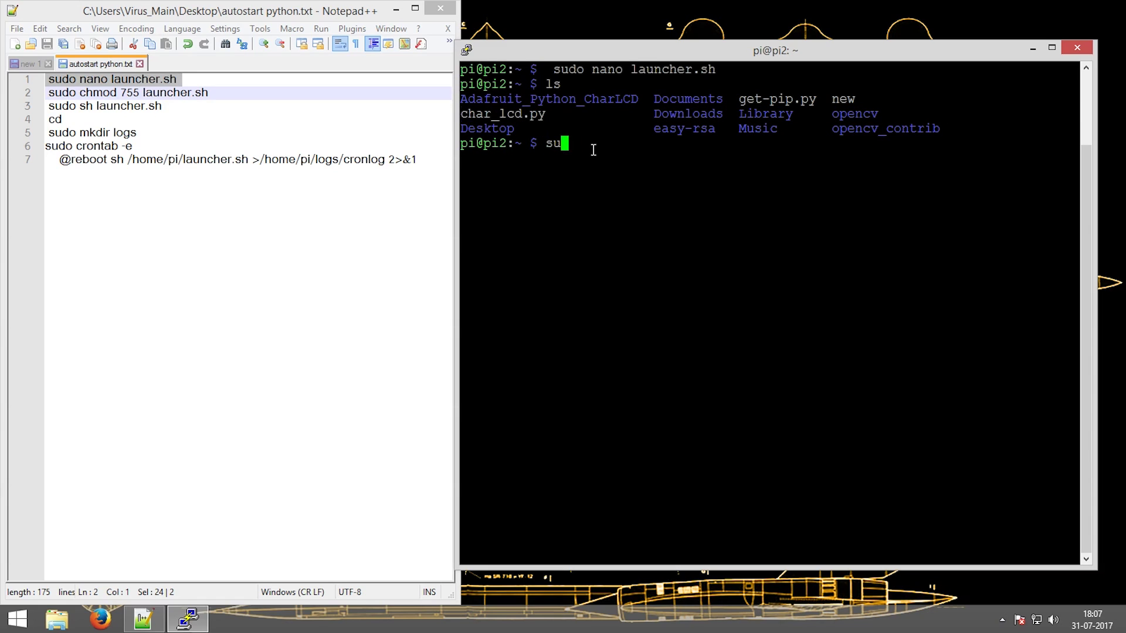
pyautogui.write('do nano l')
pyautogui.write('auncher.sh')
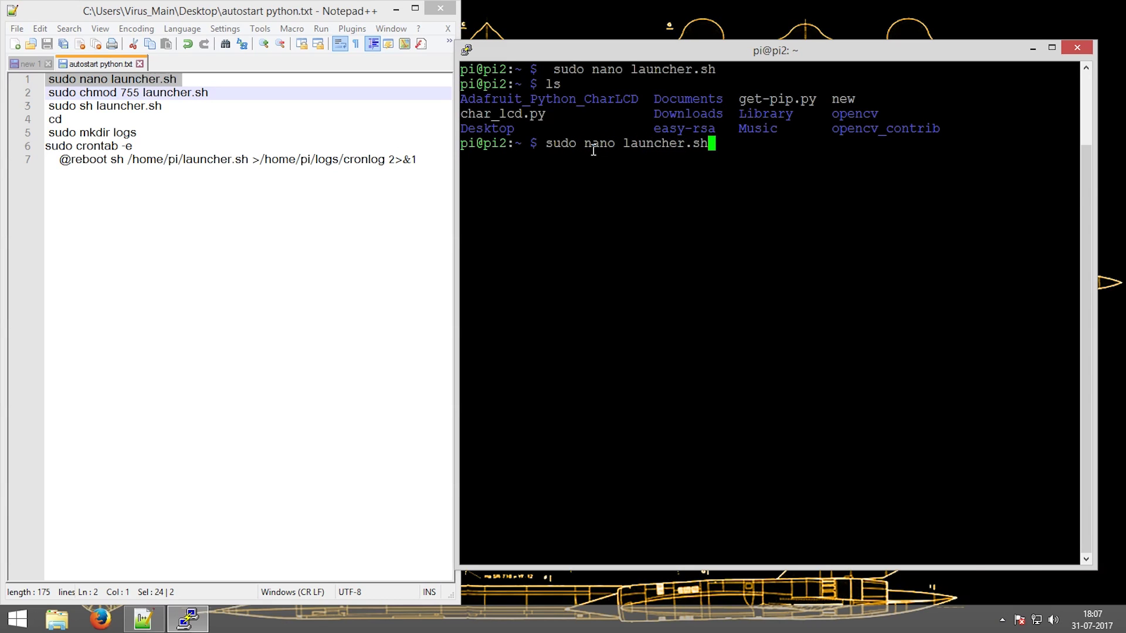
pyautogui.press('Return')
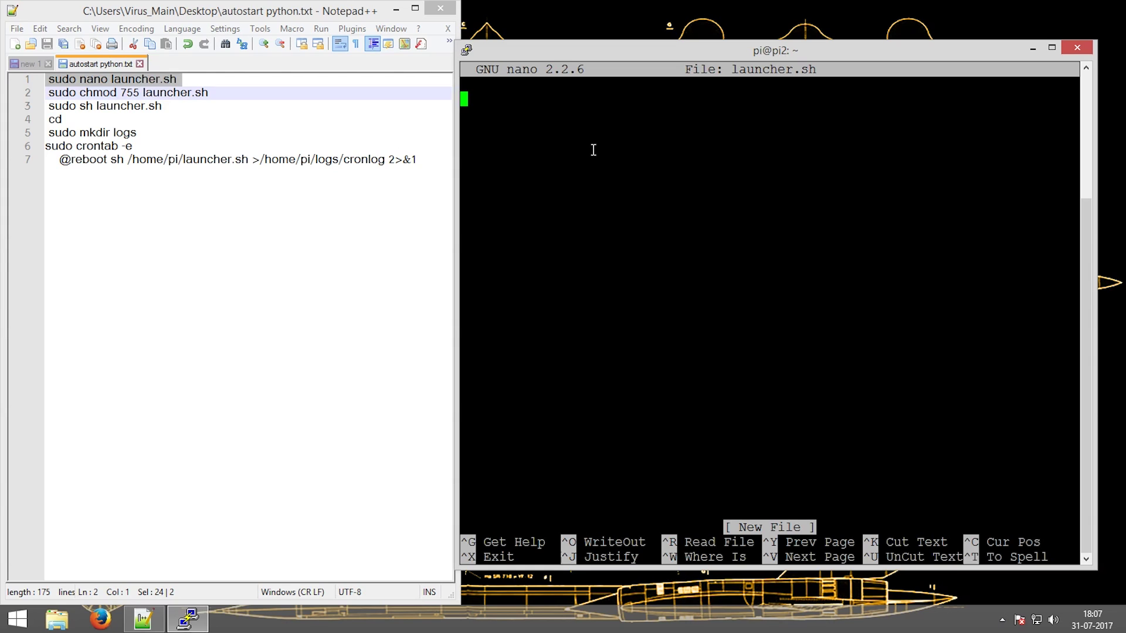
pyautogui.write('#')
pyautogui.write('!bin')
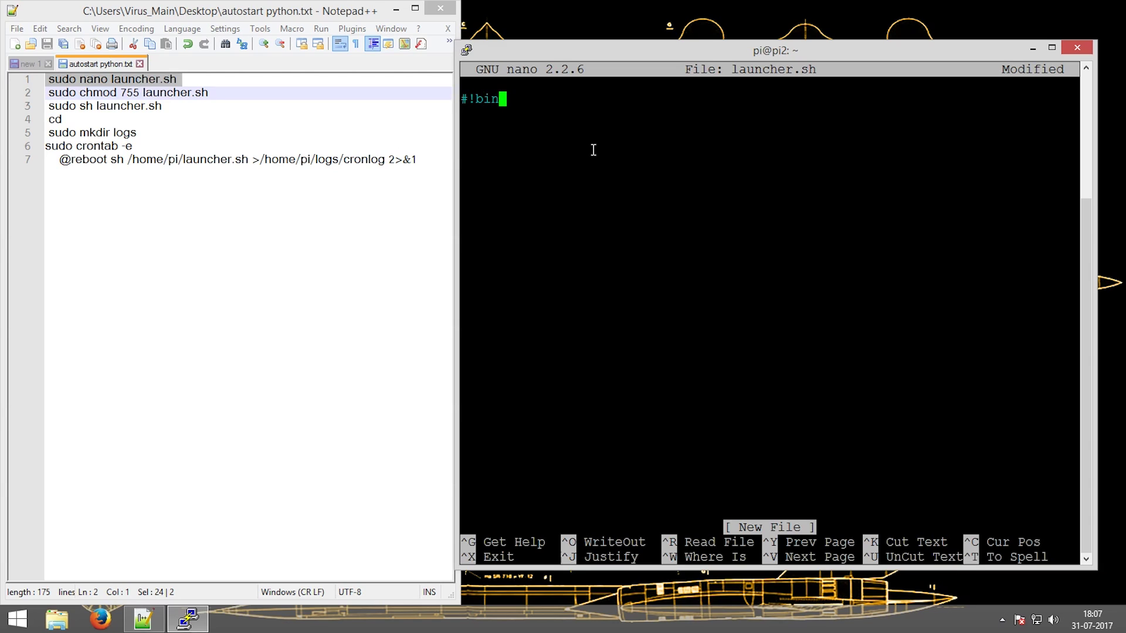
pyautogui.write('/sh')
# Step: Write the shebang, cd /home/pi, 'sudo python char_lcd.py' and cd / lines, then save launcher.sh
pyautogui.press('Return')
pyautogui.press('Return')
pyautogui.write('cd/')
pyautogui.press('Return')
pyautogui.write('cd')
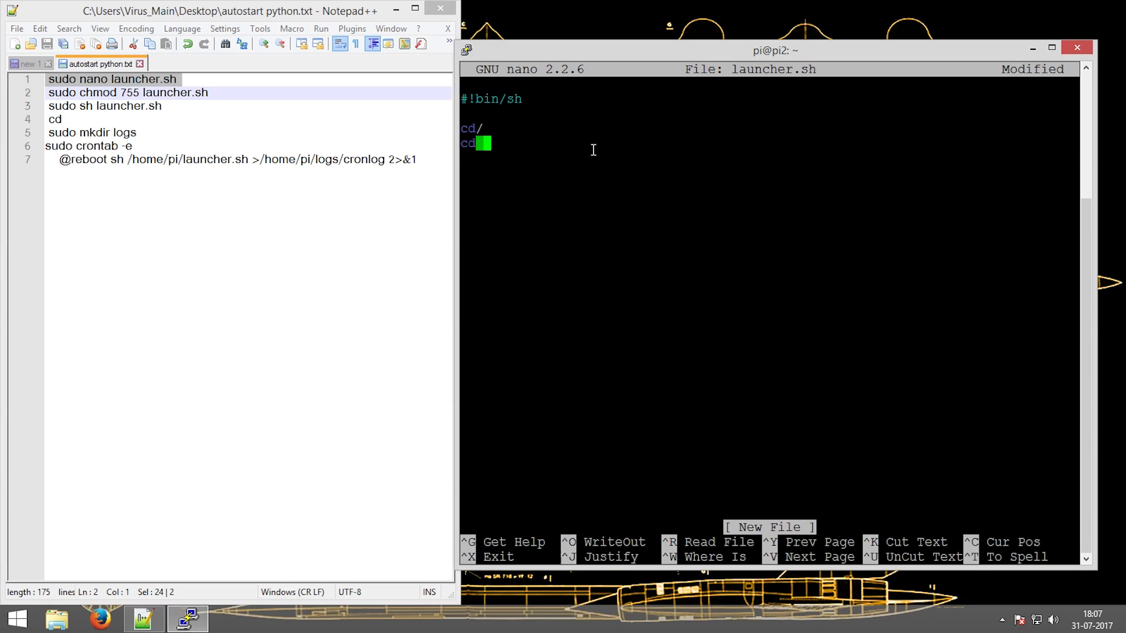
pyautogui.write(' home/')
pyautogui.write('pi')
pyautogui.press('Left')
pyautogui.press('Left')
pyautogui.press('Left')
pyautogui.press('Left')
pyautogui.press('Left')
pyautogui.press('Left')
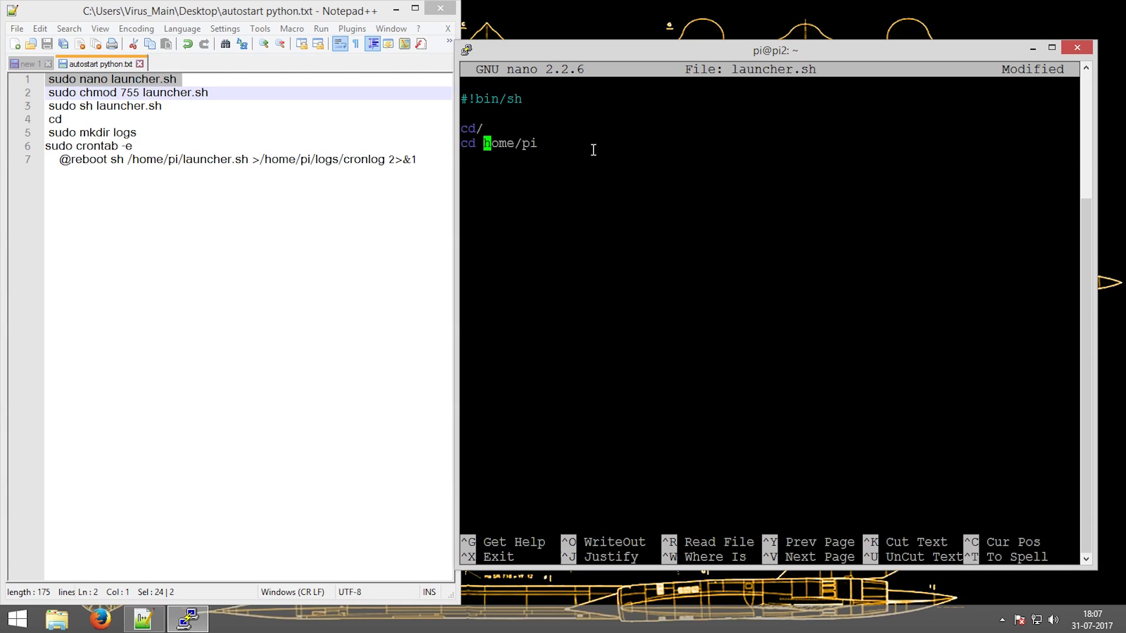
pyautogui.write('/')
pyautogui.press('Right')
pyautogui.press('Right')
pyautogui.press('Right')
pyautogui.press('Down')
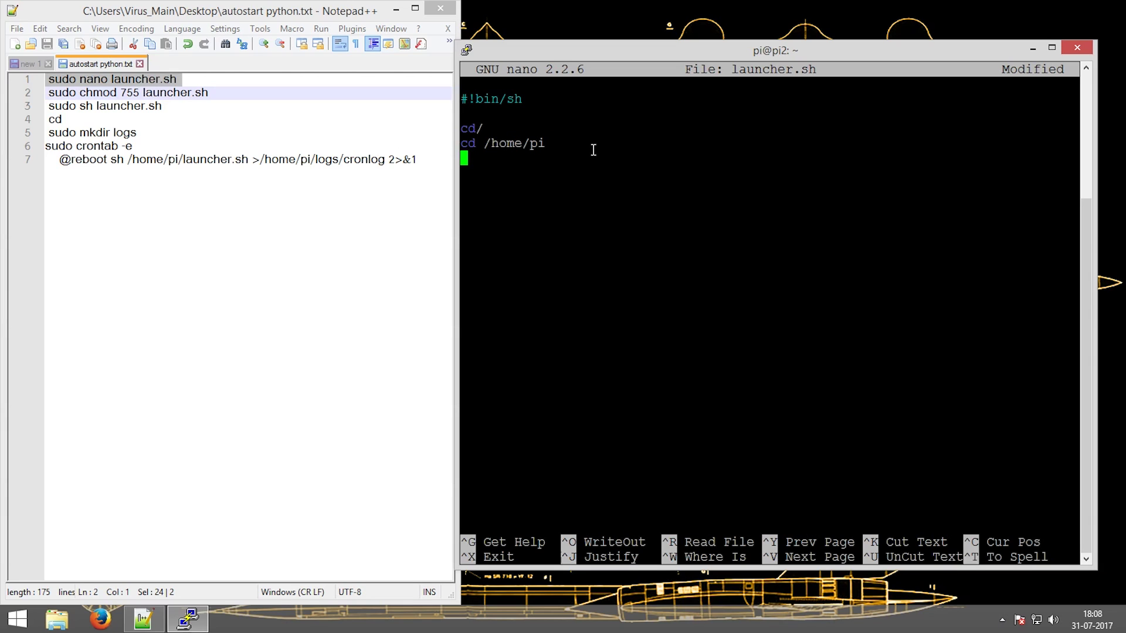
pyautogui.write('sudo')
pyautogui.write(' python ')
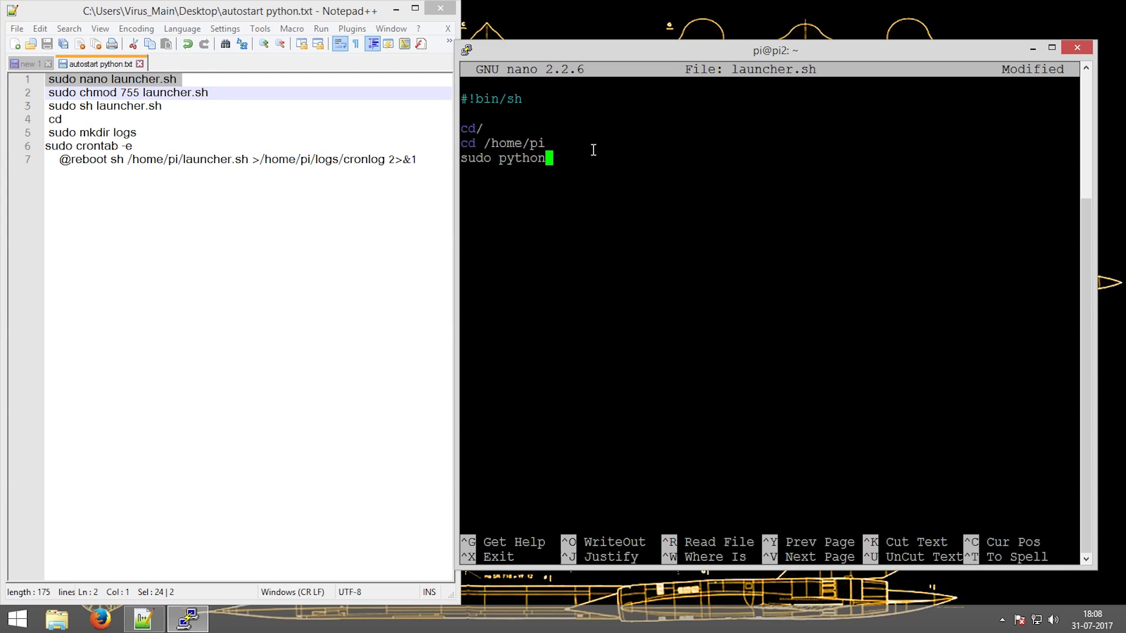
pyautogui.write('char_')
pyautogui.write('lcd.')
pyautogui.write('py')
pyautogui.press('Return')
pyautogui.write('cd /')
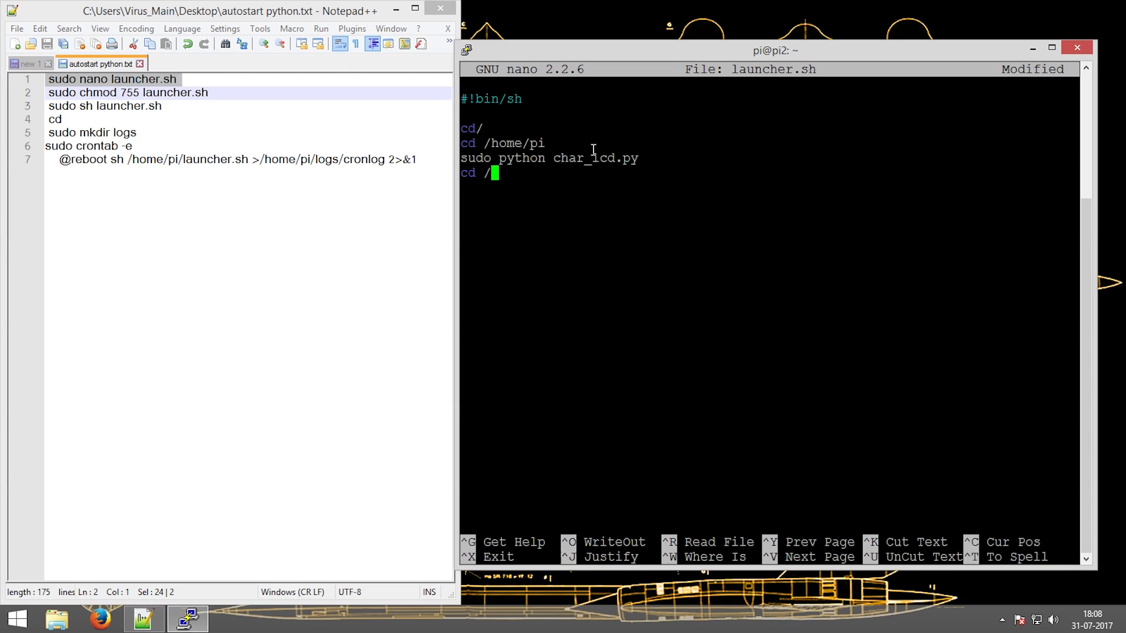
pyautogui.hotkey('ctrl', 'o')
pyautogui.press('Return')
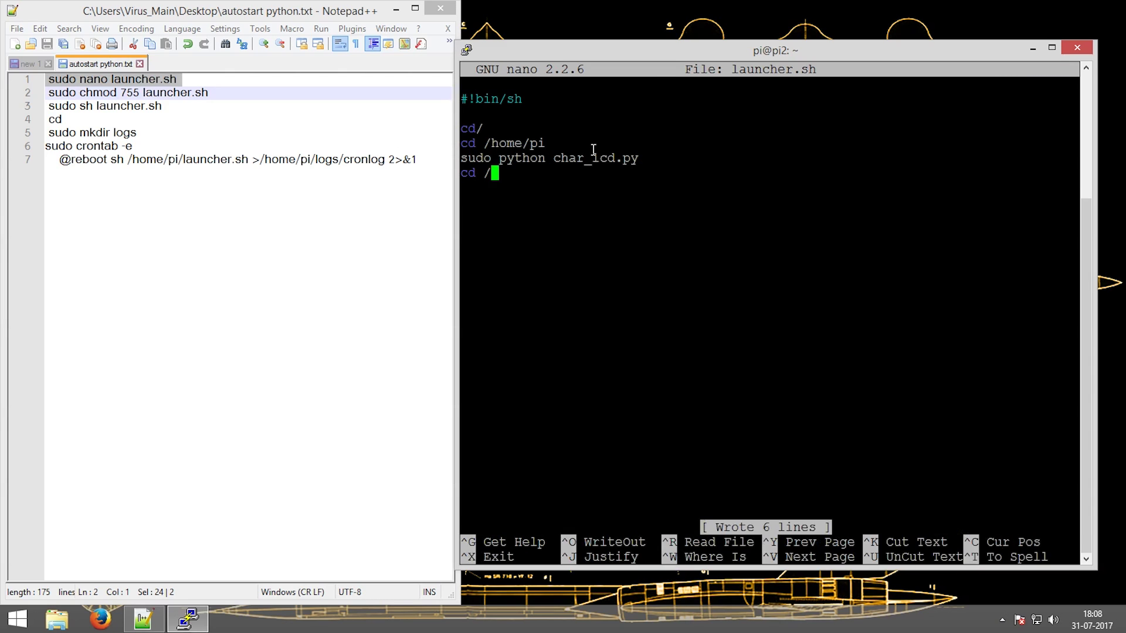
# Step: Leave nano and make launcher.sh executable with 'sudo chmod 755 launcher.sh'
pyautogui.hotkey('ctrl', 'x')
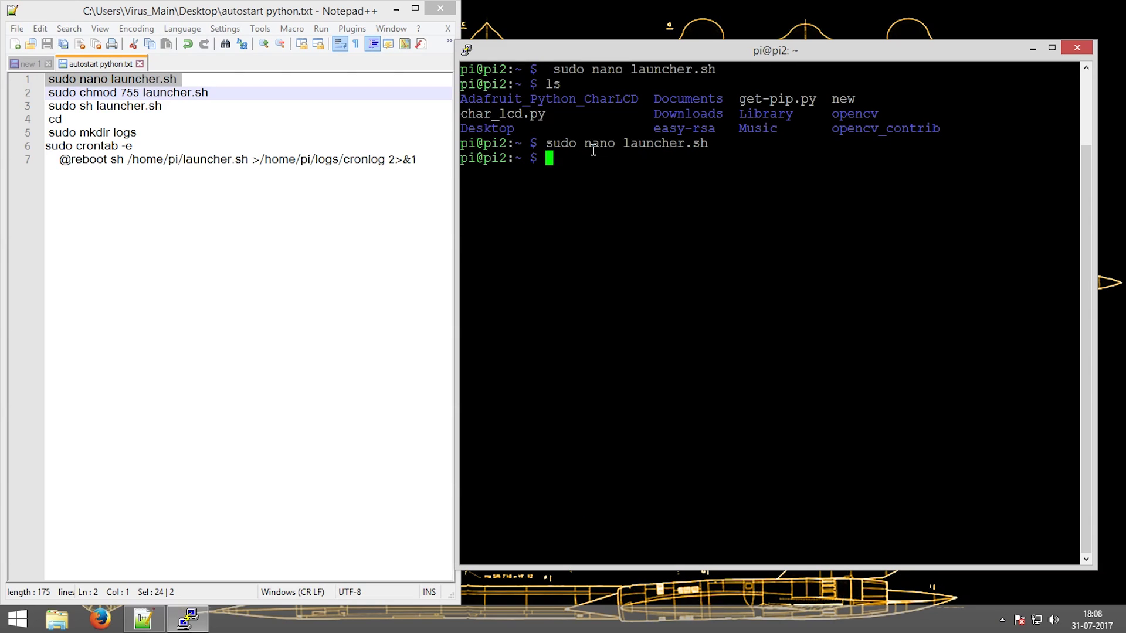
pyautogui.tripleClick(187, 96)
pyautogui.hotkey('ctrl', 'c')
pyautogui.rightClick(494, 194)
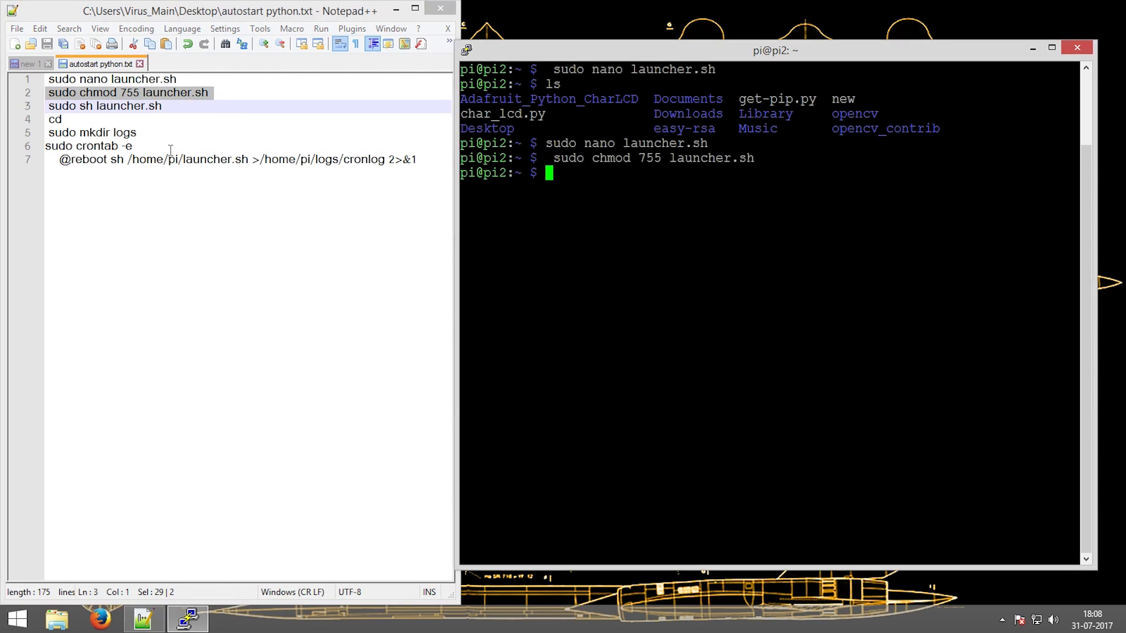
# Step: Test-run 'sudo sh launcher.sh', which shows 'cd/: not found', then interrupt it
pyautogui.tripleClick(74, 106)
pyautogui.hotkey('ctrl', 'c')
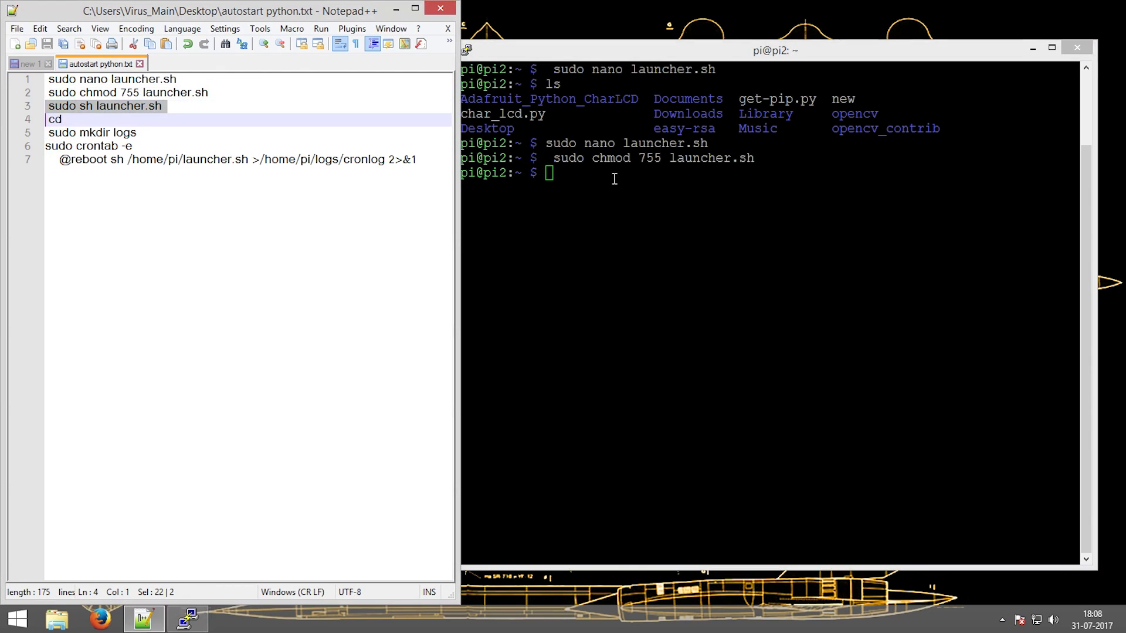
pyautogui.rightClick(614, 176)
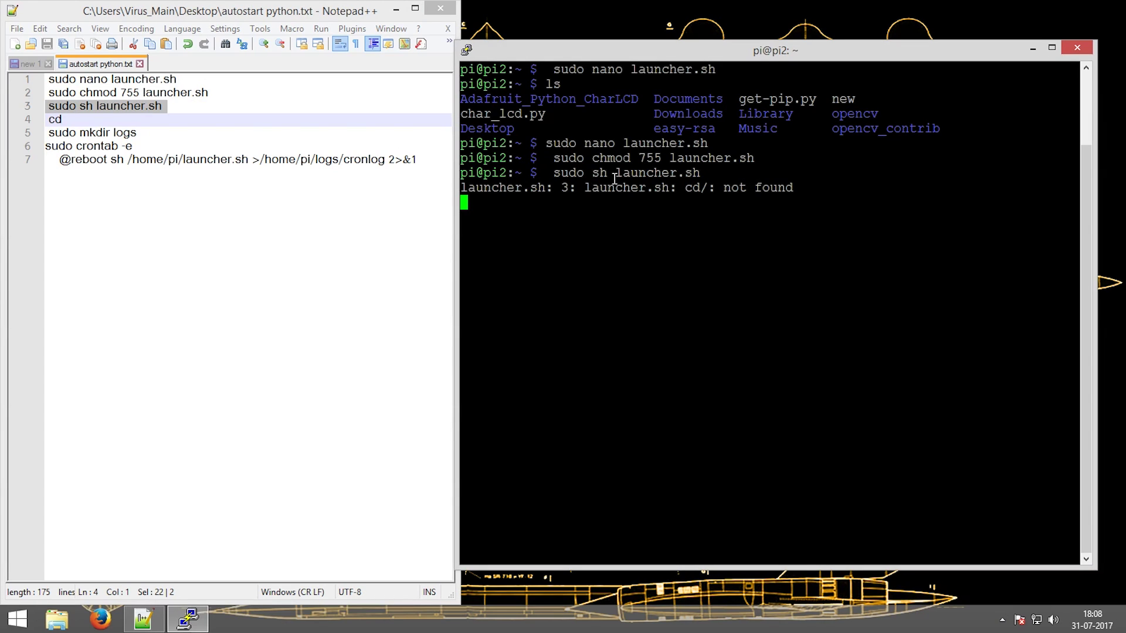
pyautogui.hotkey('ctrl', 'c')
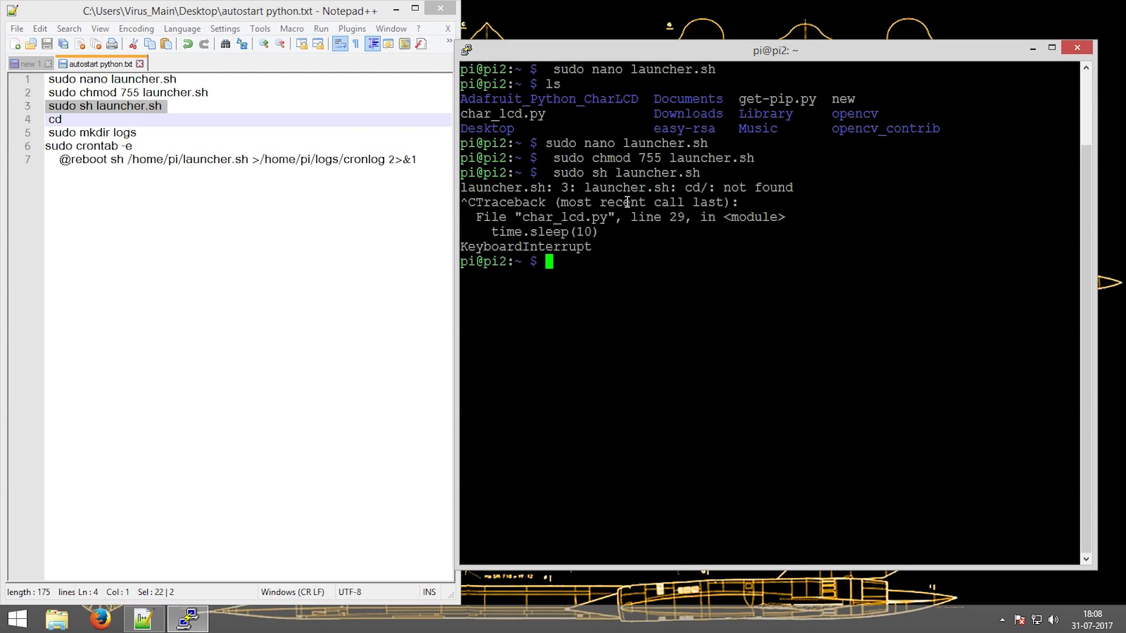
# Step: Reopen launcher.sh from history, change 'cd/' to 'cd /', and save it
pyautogui.press('Up')
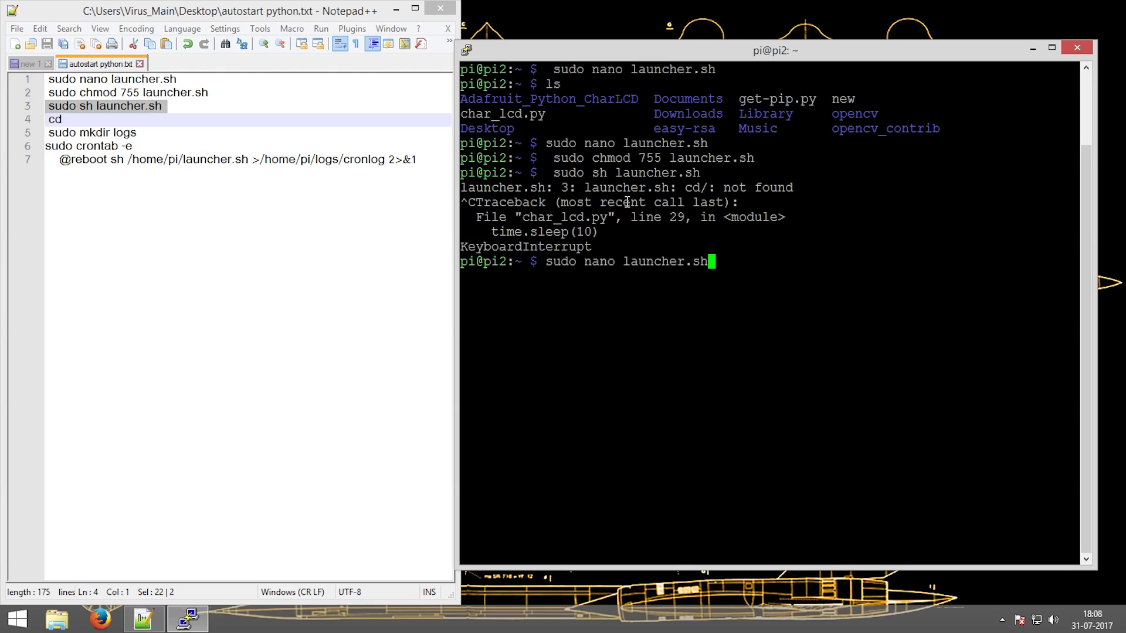
pyautogui.press('Up')
pyautogui.press('Down')
pyautogui.press('Return')
pyautogui.press('Down')
pyautogui.press('Down')
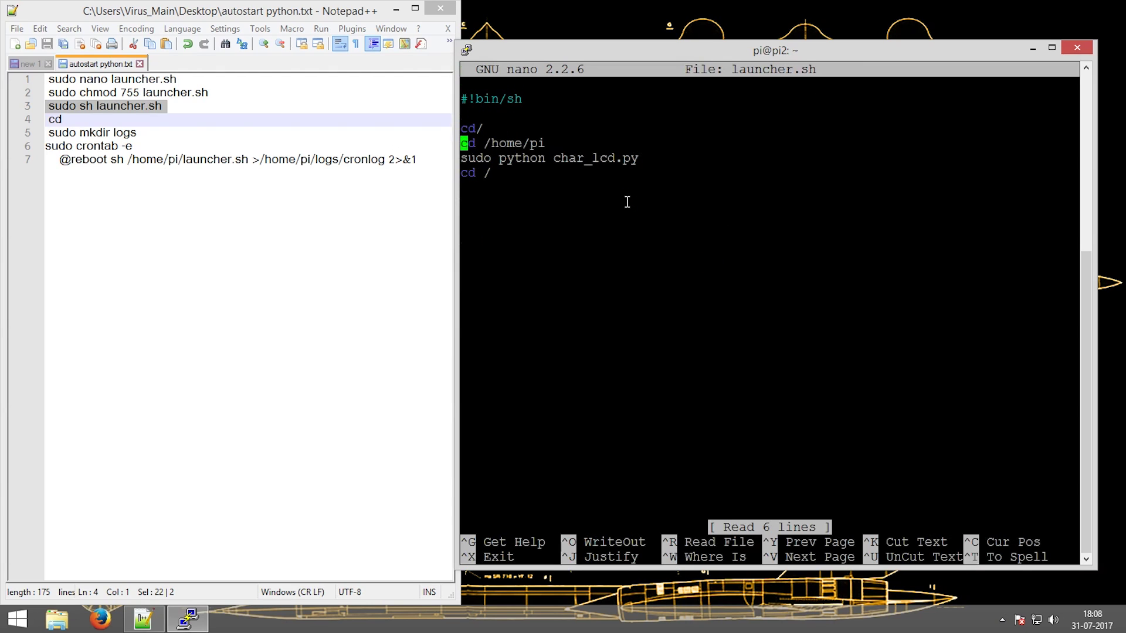
pyautogui.press('Up')
pyautogui.press('Right')
pyautogui.press('Right')
pyautogui.hotkey('ctrl', 'o')
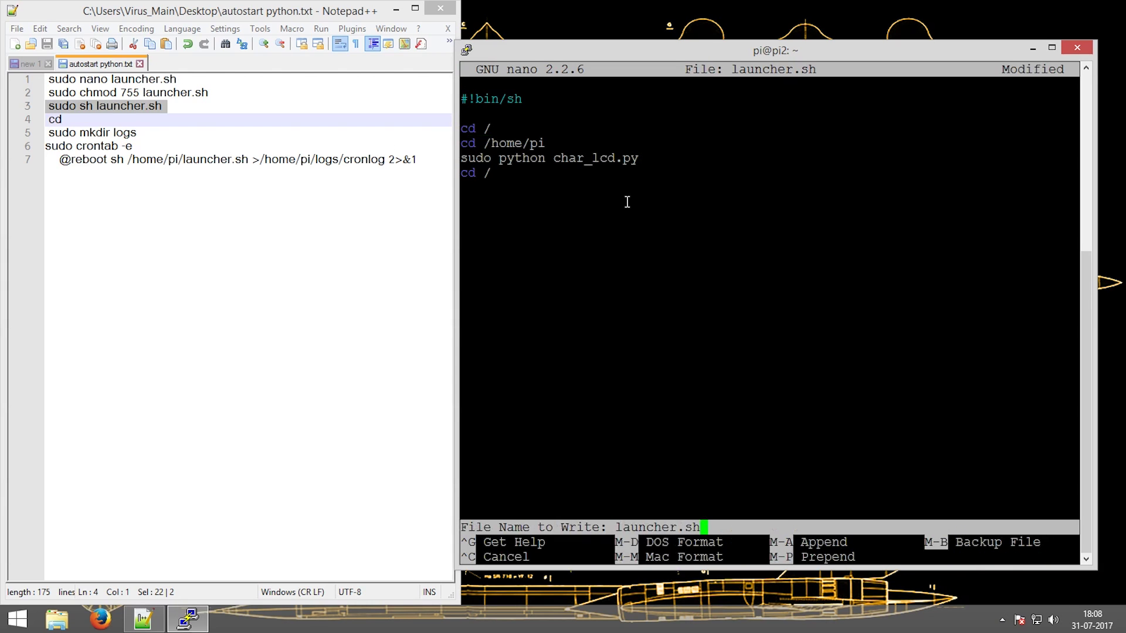
pyautogui.press('Return')
pyautogui.hotkey('ctrl', 'x')
pyautogui.write('ls')
# Step: Erase the typed ls and browse shell history back to an empty prompt
pyautogui.press('BackSpace')
pyautogui.press('BackSpace')
pyautogui.write('clear')
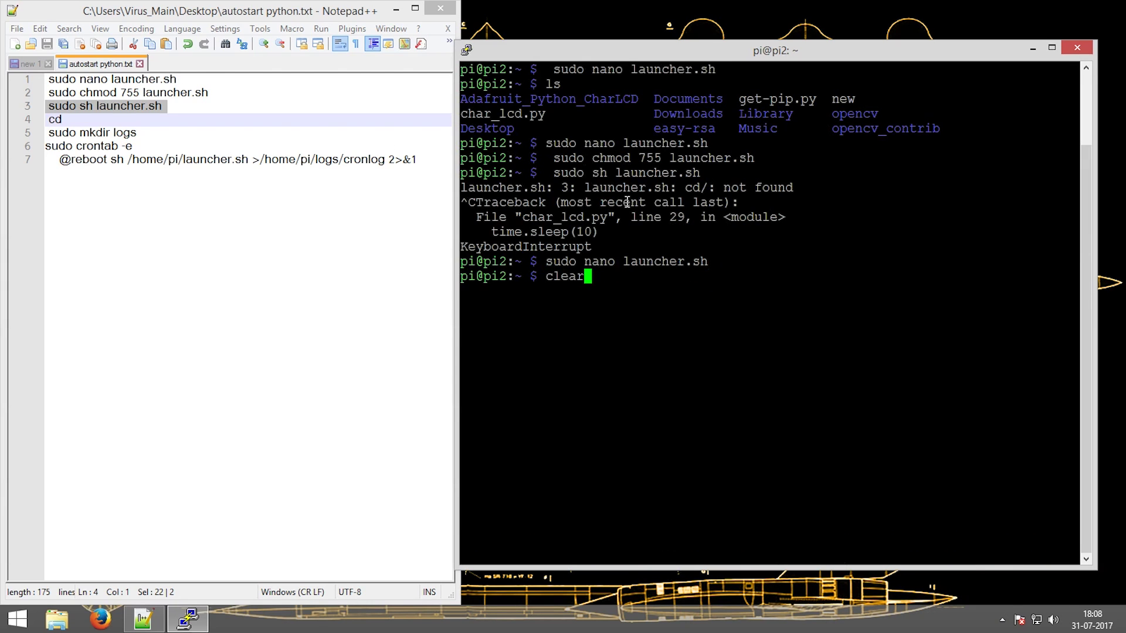
pyautogui.press('Down')
pyautogui.press('Down')
pyautogui.press('Up')
pyautogui.press('Up')
pyautogui.press('Up')
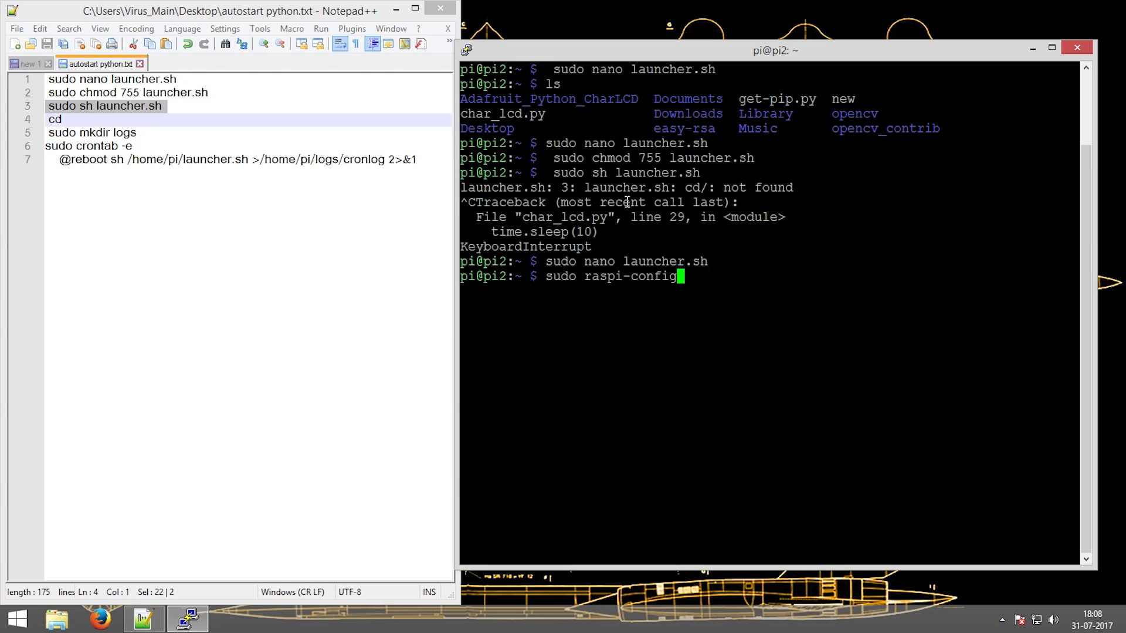
pyautogui.press('Down')
pyautogui.press('Down')
pyautogui.press('Up')
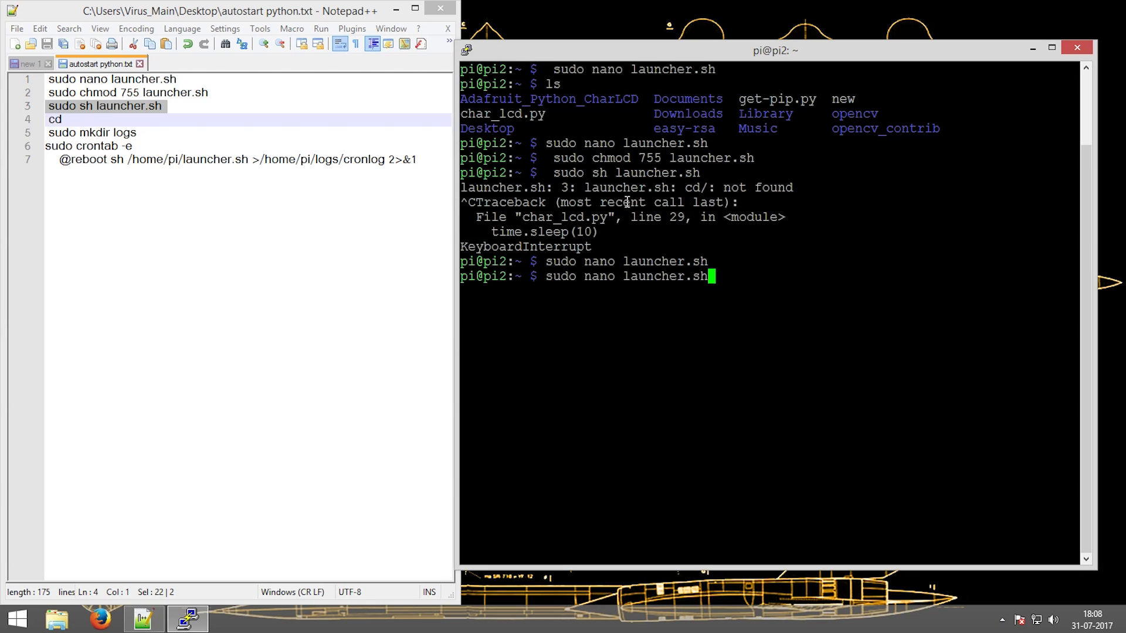
pyautogui.press('Down')
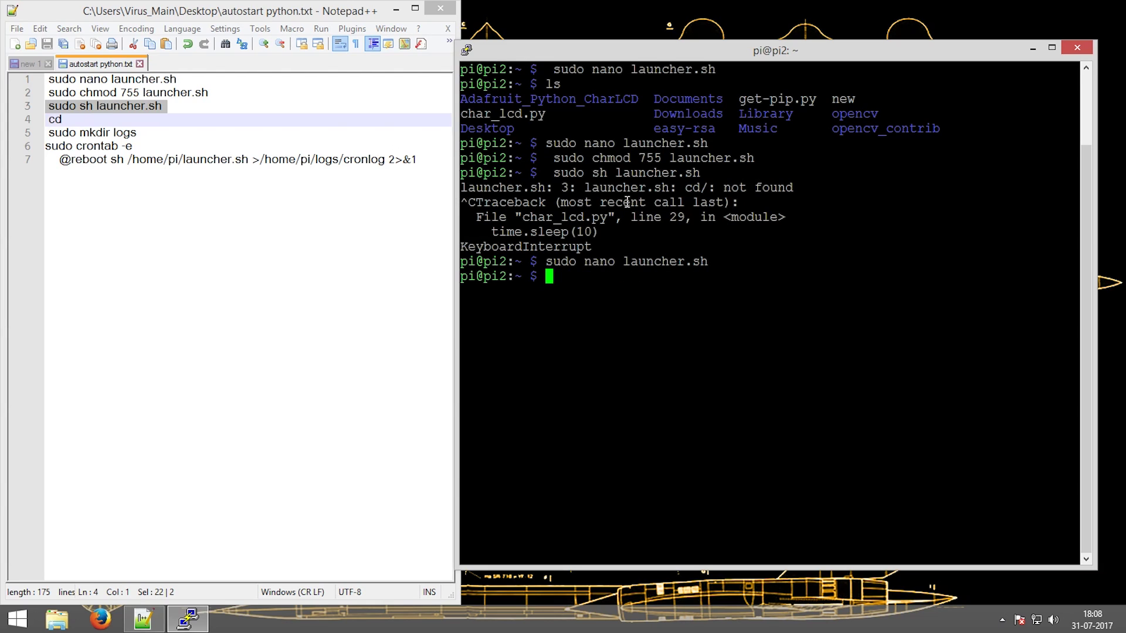
# Step: Re-run 'sudo sh launcher.sh', now free of the cd error, and interrupt it
pyautogui.rightClick(640, 298)
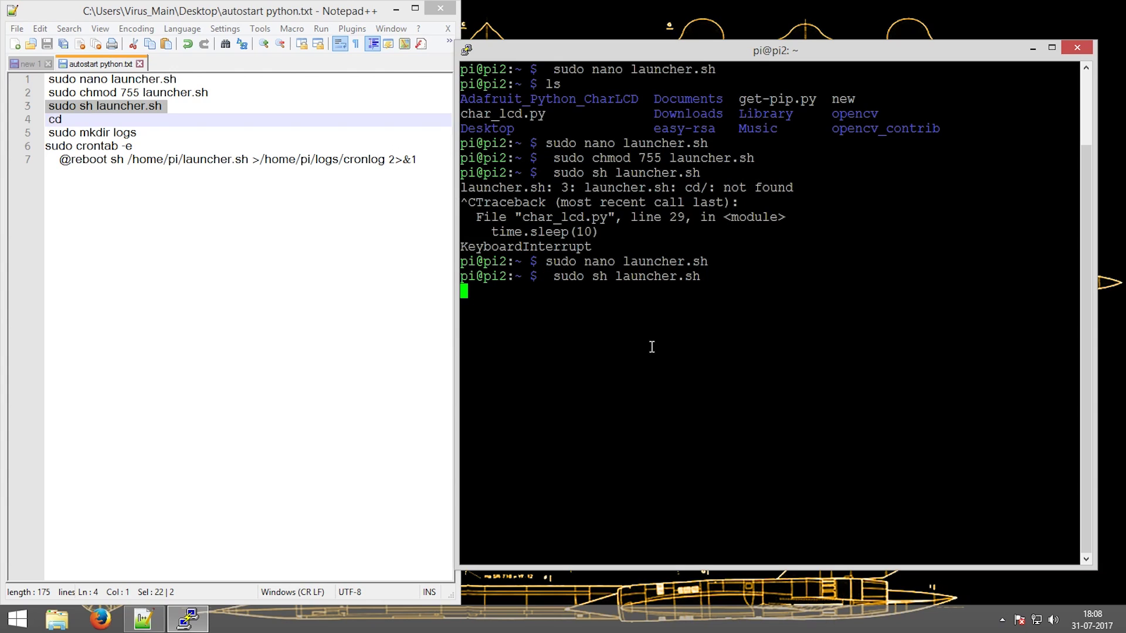
pyautogui.hotkey('ctrl', 'c')
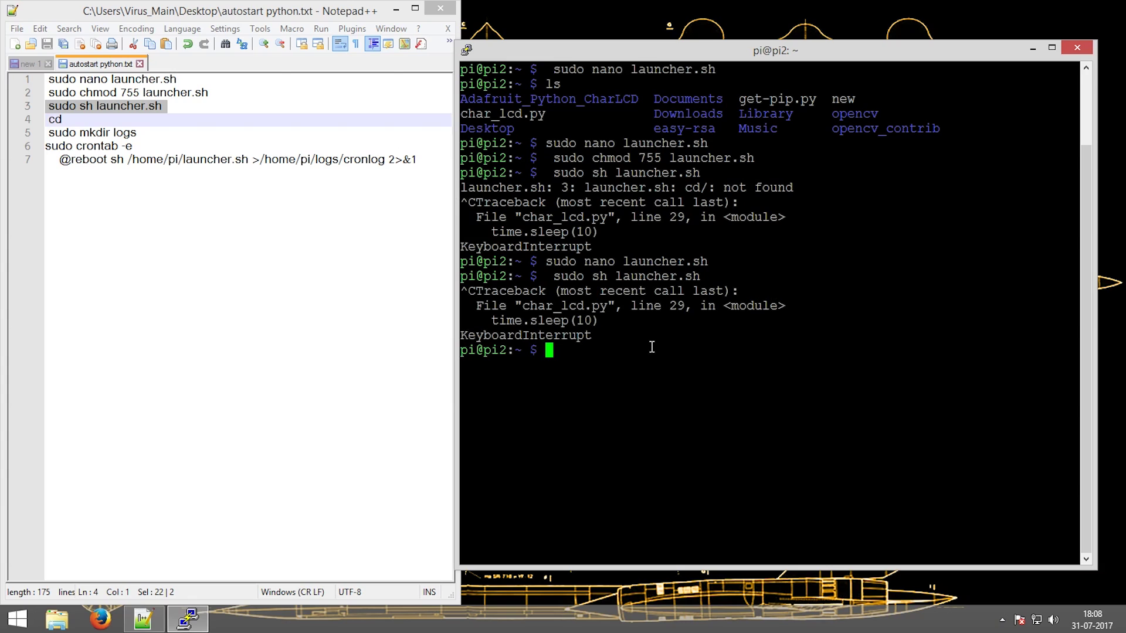
pyautogui.press('Return')
pyautogui.write('cd')
# Step: Return to the home directory with cd and create a logs folder using 'sudo mkdir logs'
pyautogui.press('Return')
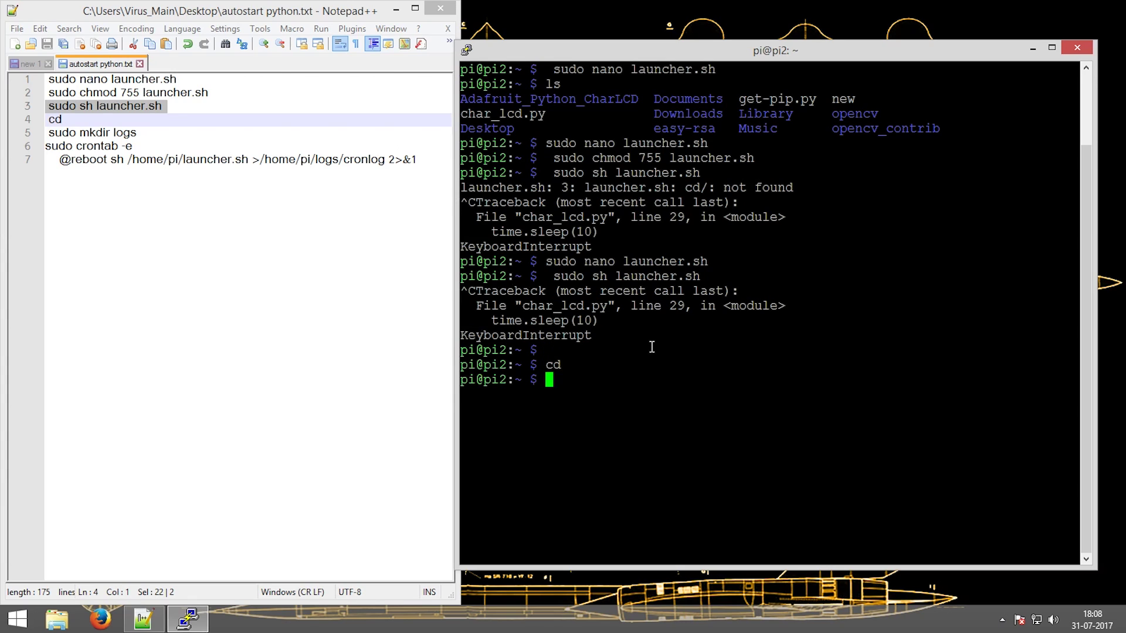
pyautogui.press('Return')
pyautogui.write('sudo m')
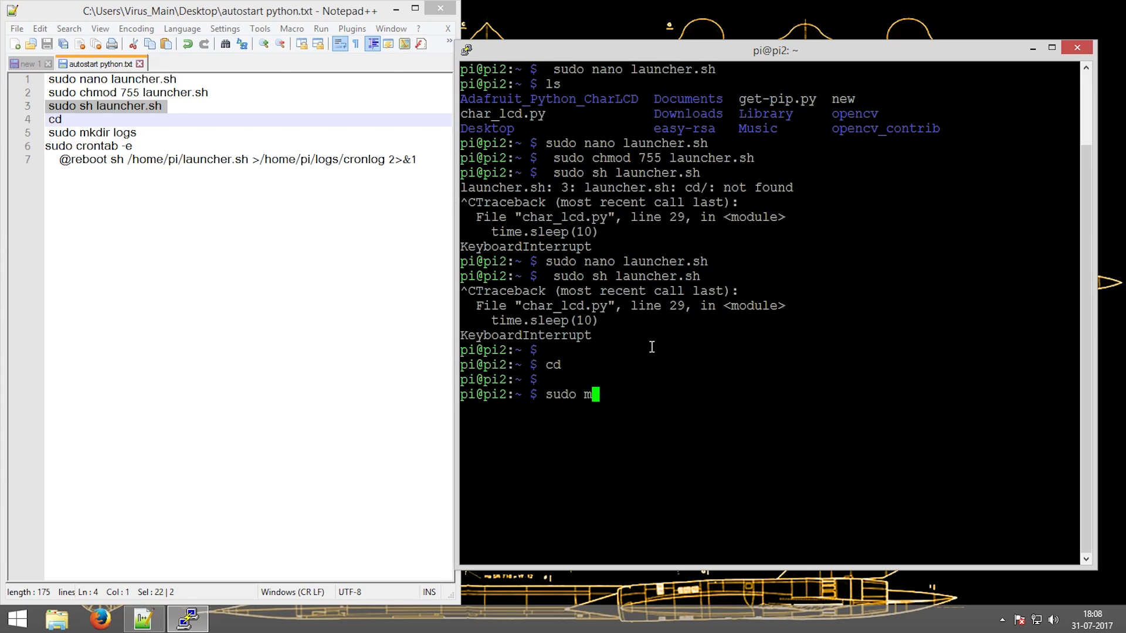
pyautogui.write('kdir l')
pyautogui.write('ogs')
pyautogui.press('Return')
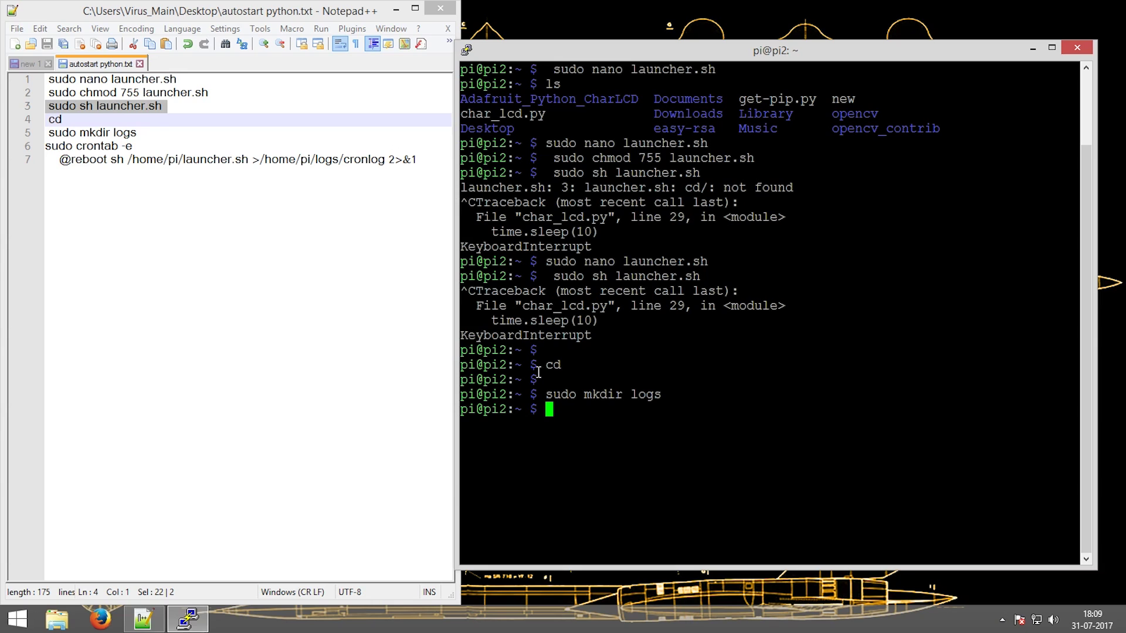
pyautogui.tripleClick(111, 148)
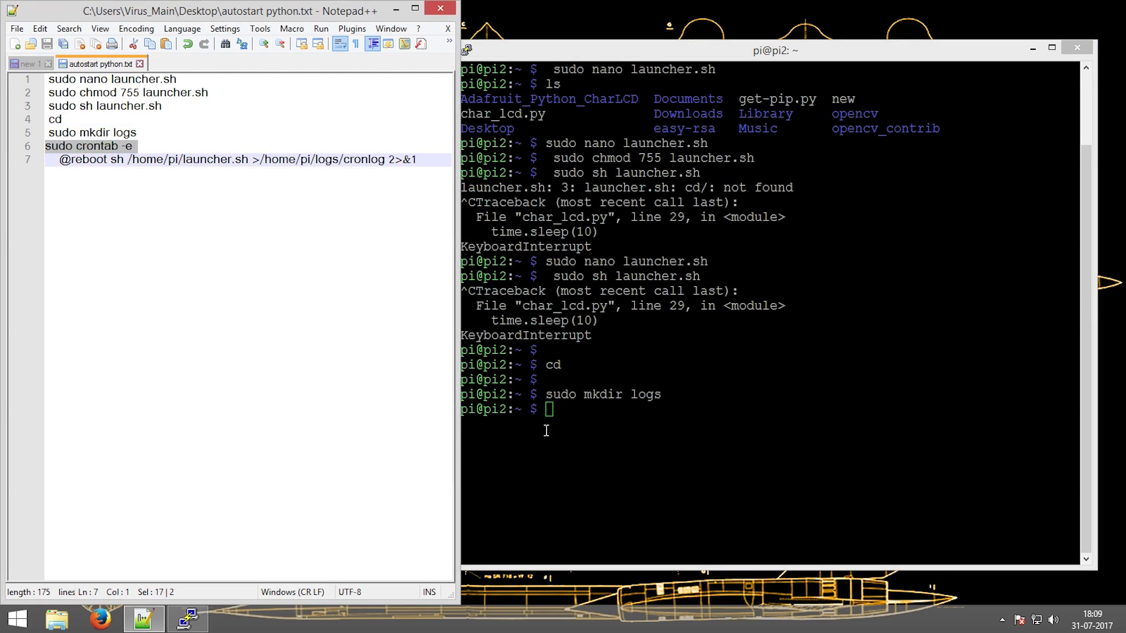
# Step: Run 'sudo crontab -e', exit once unchanged, rerun it and move toward the template's end
pyautogui.rightClick(615, 431)
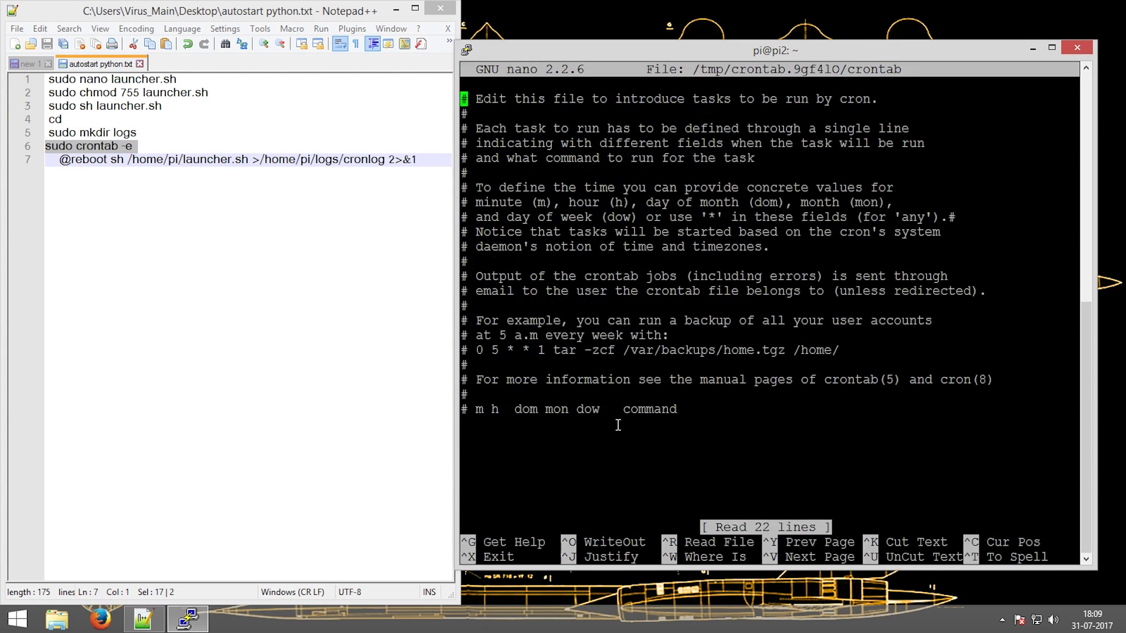
pyautogui.hotkey('ctrl', 'x')
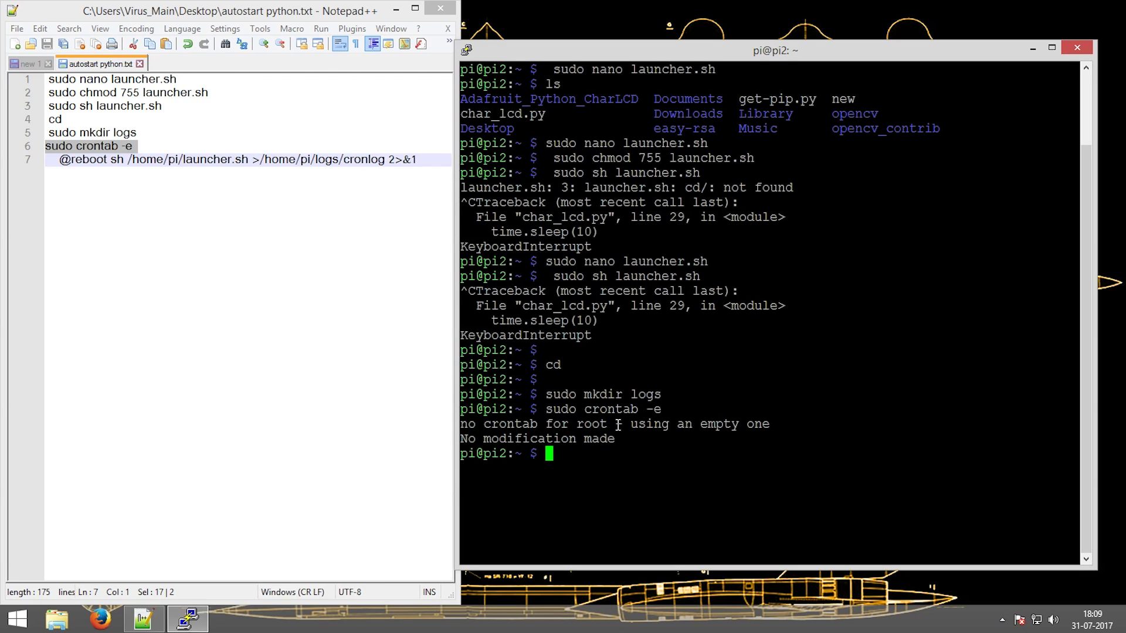
pyautogui.press('Up')
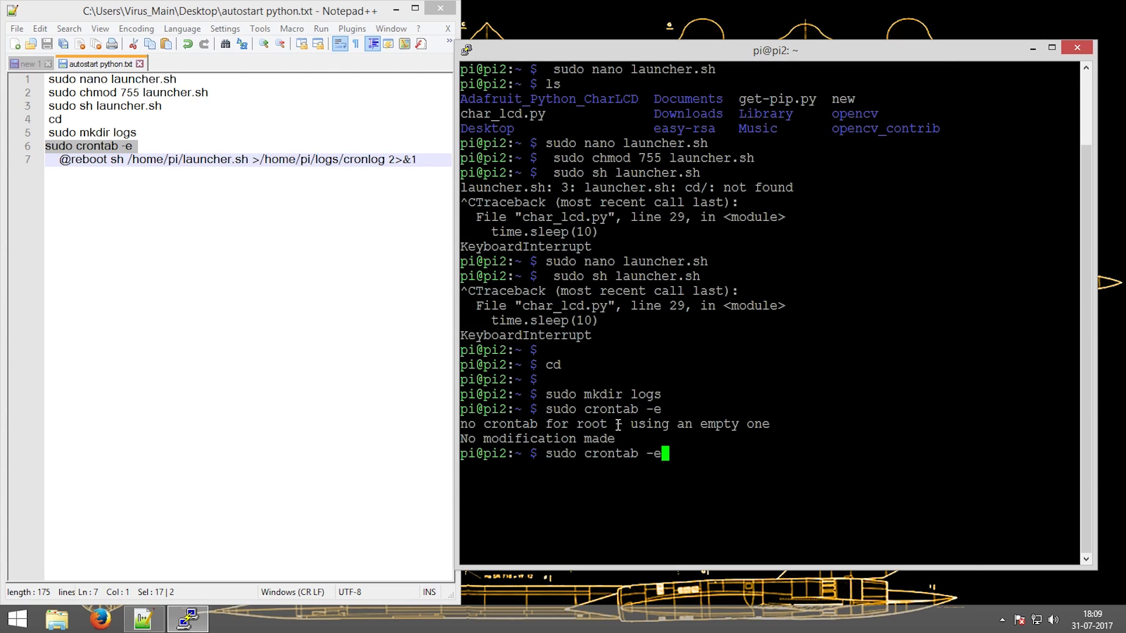
pyautogui.press('Return')
pyautogui.press('Down')
pyautogui.press('Down')
pyautogui.press('Down')
pyautogui.press('Down')
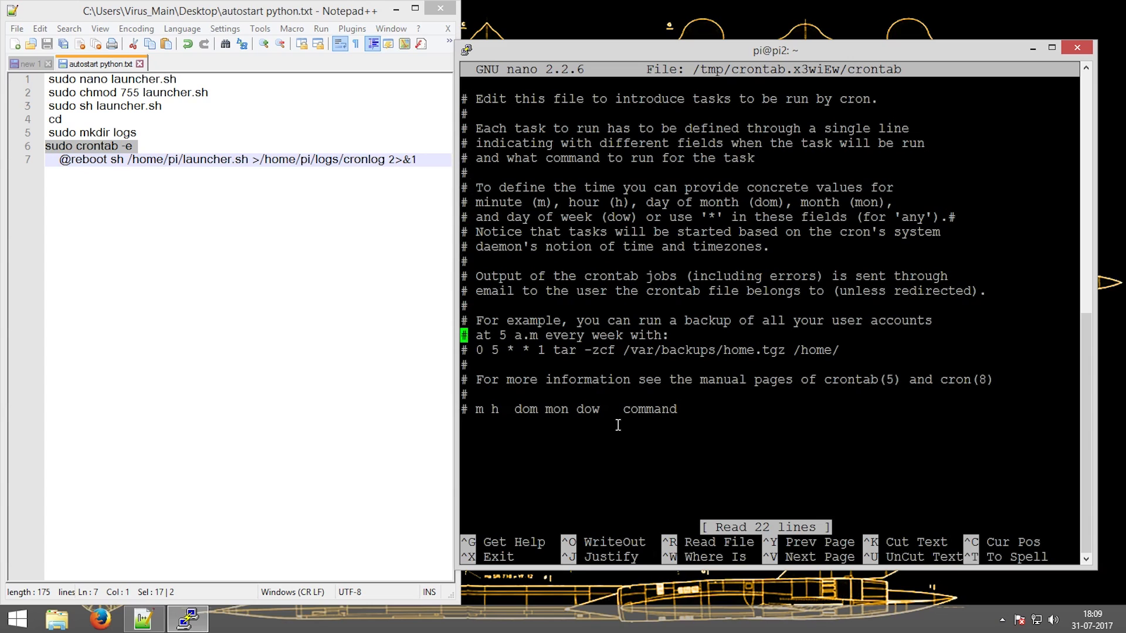
pyautogui.press('Down')
pyautogui.press('Down')
pyautogui.press('Down')
pyautogui.press('Return')
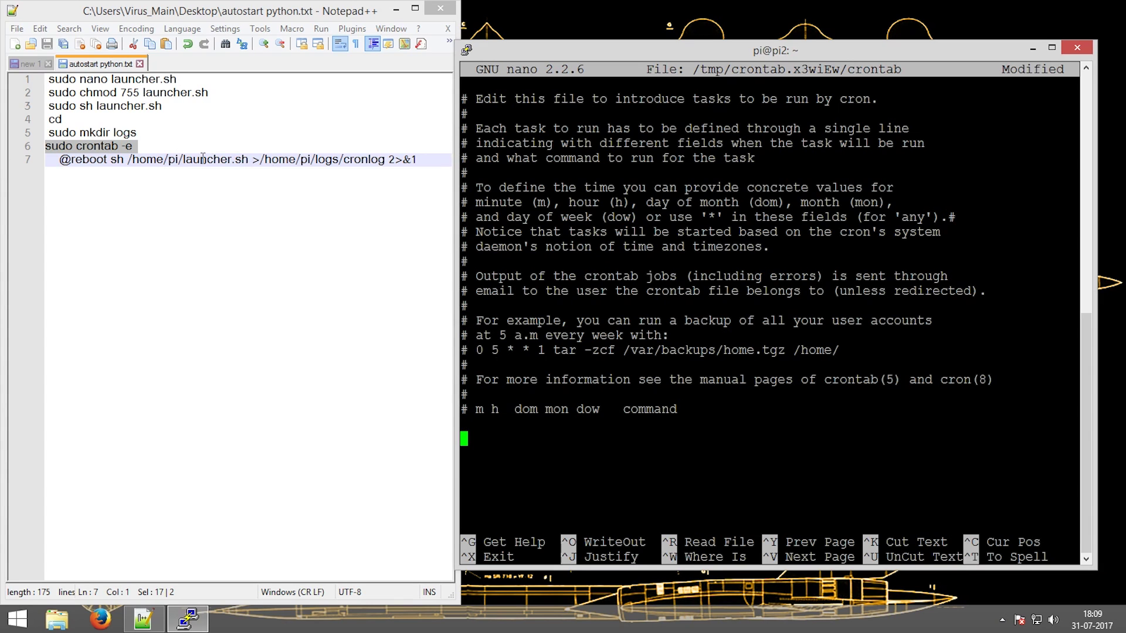
pyautogui.moveTo(60, 160); pyautogui.dragTo(417, 161)
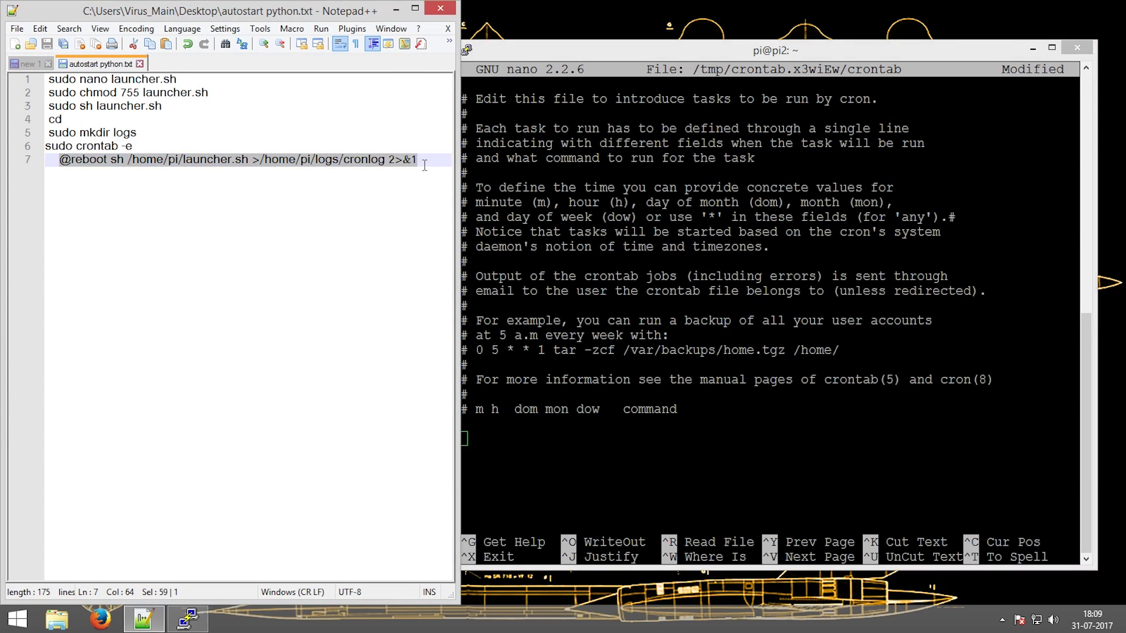
pyautogui.hotkey('ctrl', 'c')
pyautogui.rightClick(587, 435)
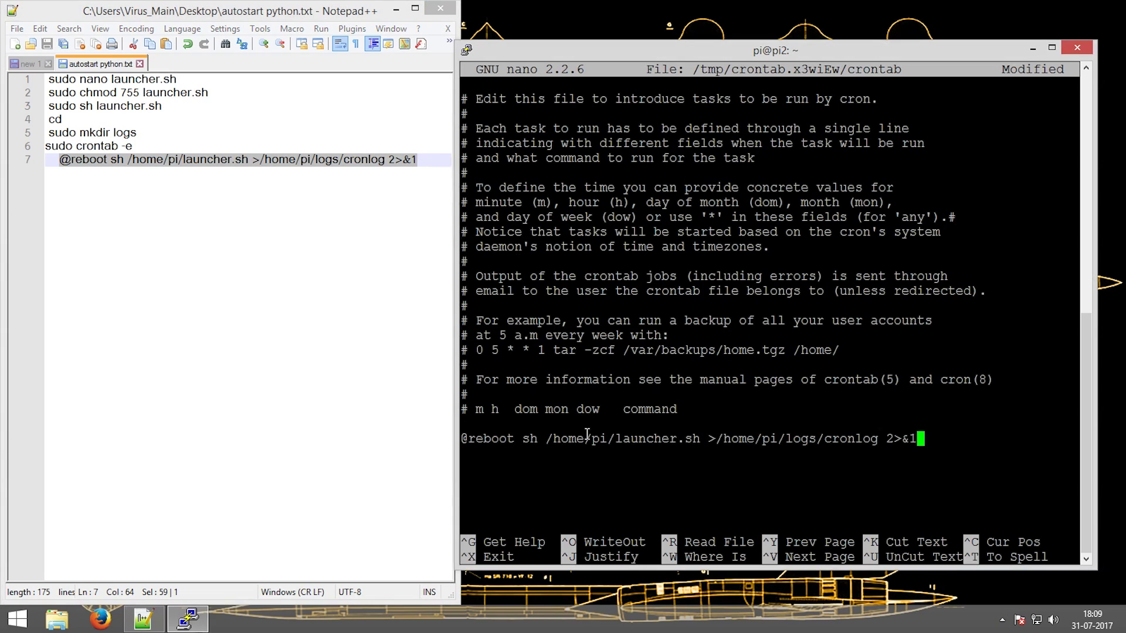
pyautogui.moveTo(462, 438); pyautogui.dragTo(701, 439)
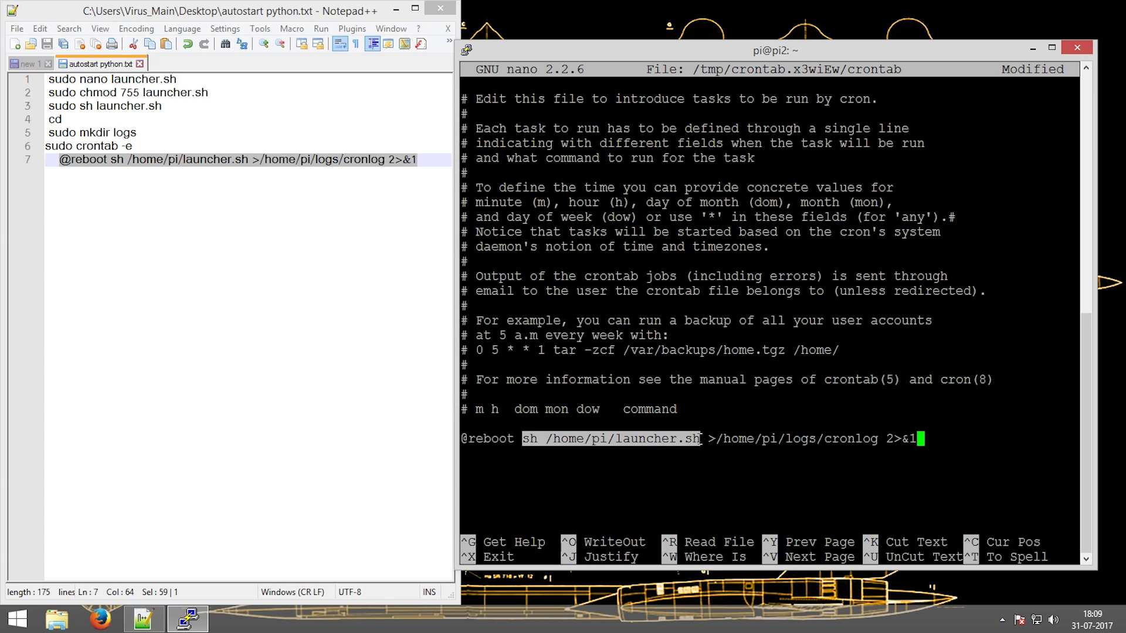
pyautogui.moveTo(112, 79); pyautogui.dragTo(173, 79)
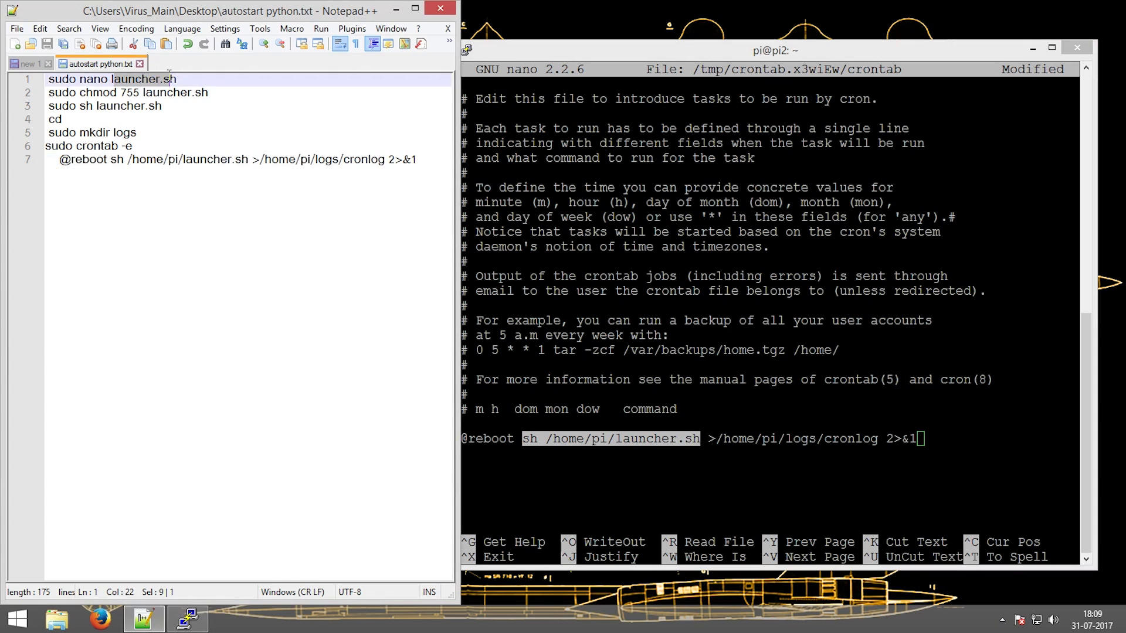
pyautogui.click(720, 439)
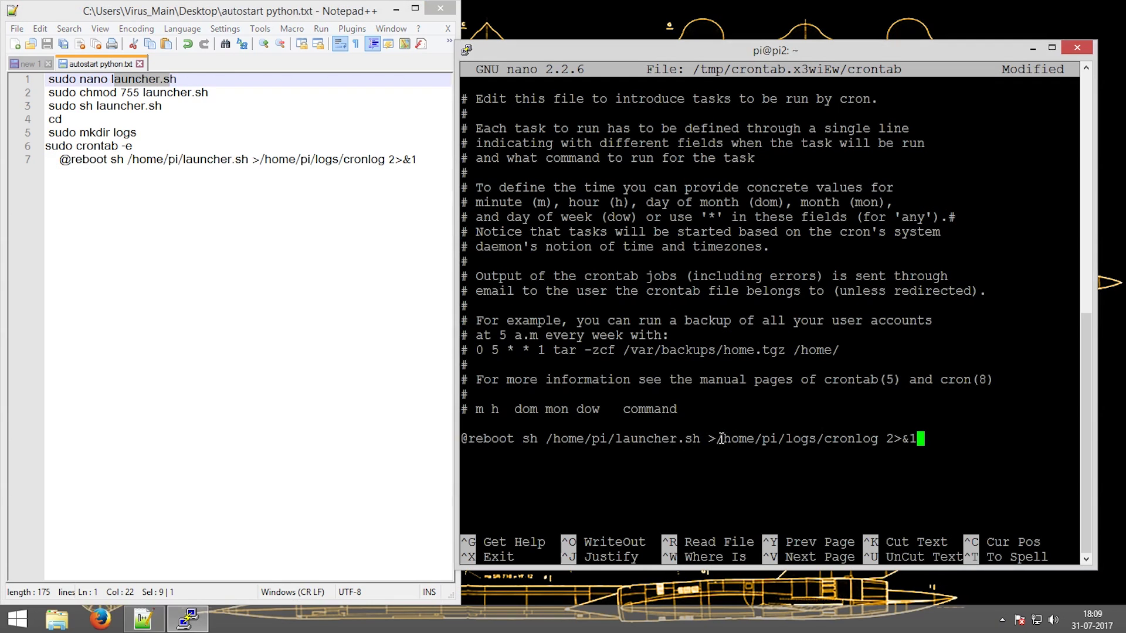
pyautogui.moveTo(718, 438); pyautogui.dragTo(878, 443)
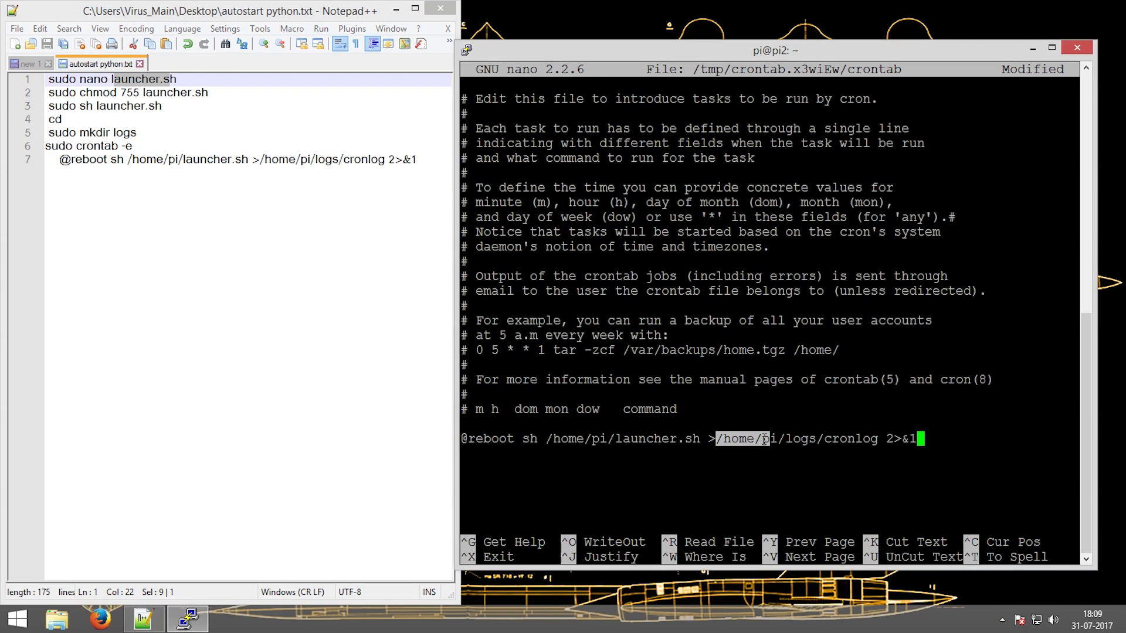
pyautogui.click(873, 443)
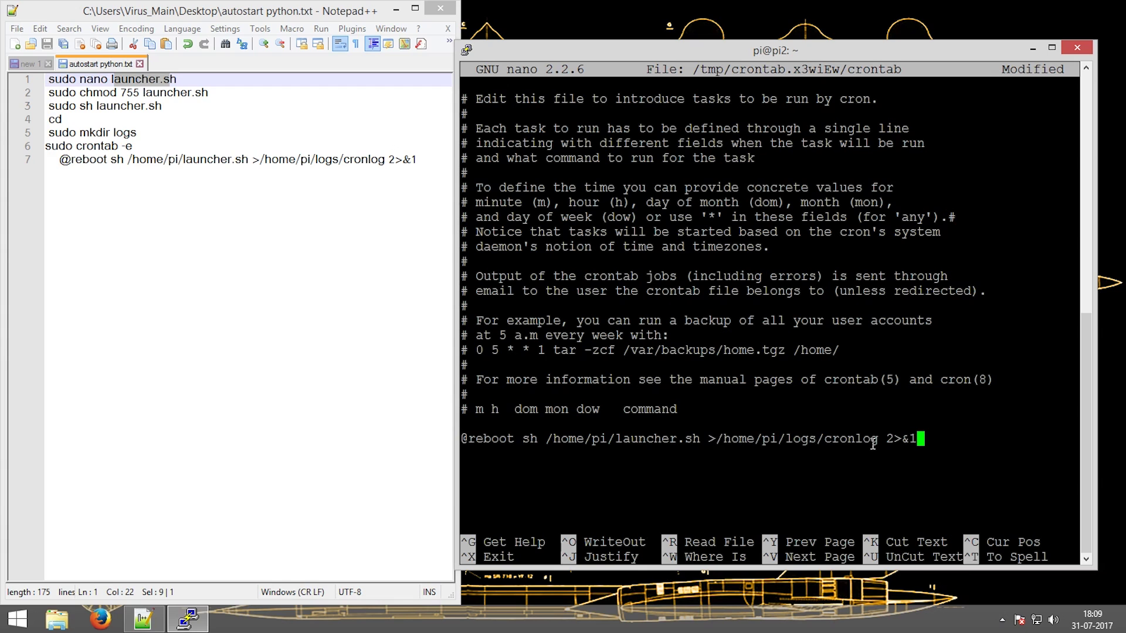
pyautogui.hotkey('ctrl', 'o')
# Step: Confirm the crontab file name and exit nano so the new crontab installs
pyautogui.press('Return')
pyautogui.hotkey('ctrl', 'x')
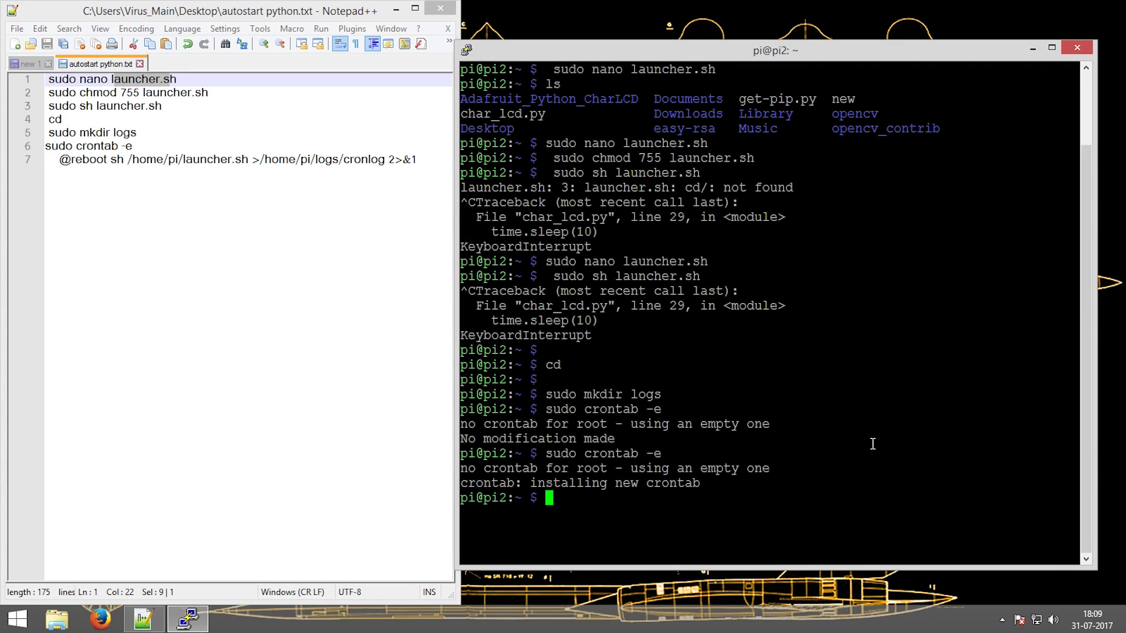
pyautogui.write('sudo ')
pyautogui.write('reboot')
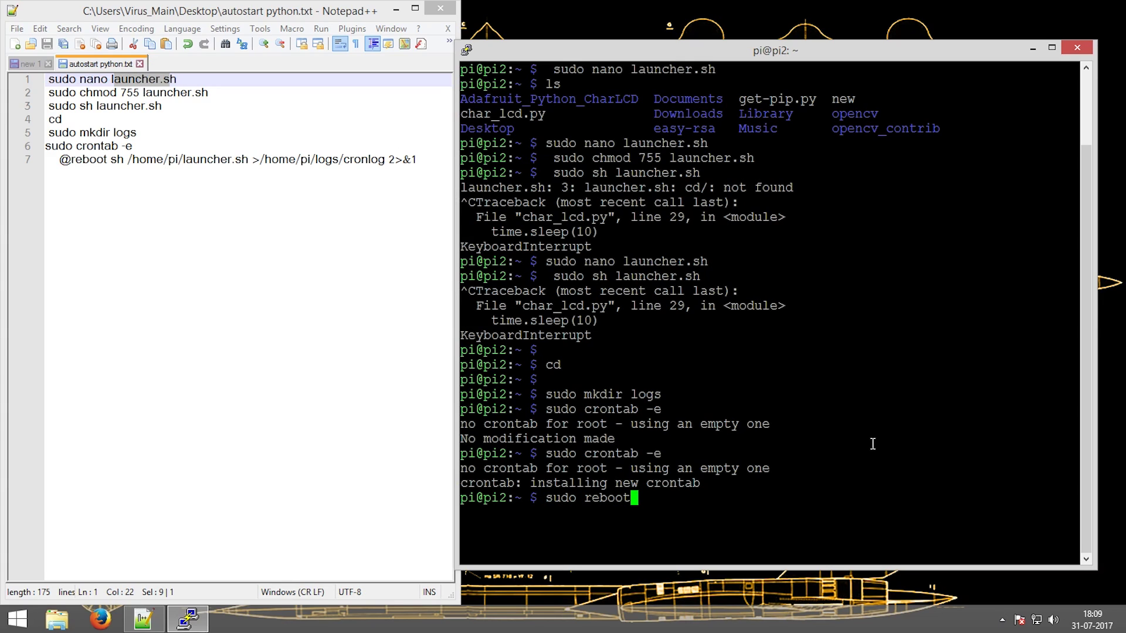